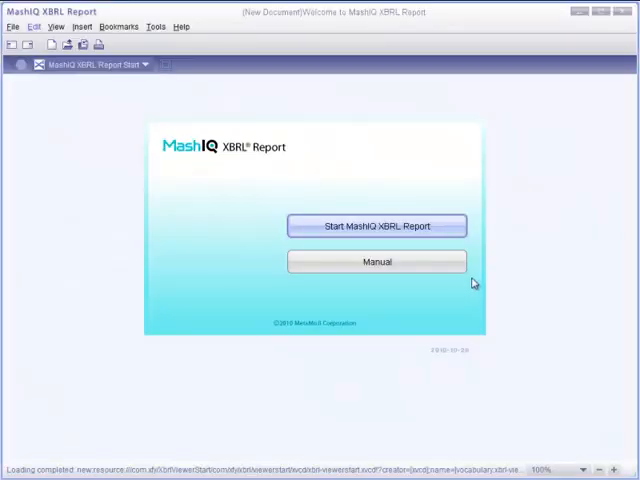
- Launch a new blank XBRL report from the welcome screen's Start MashIQ XBRL Report link
click(435, 236)
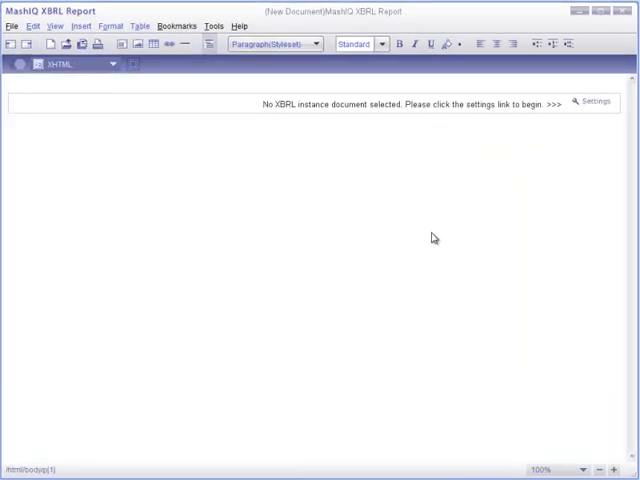
text(Consolidated Company Report)
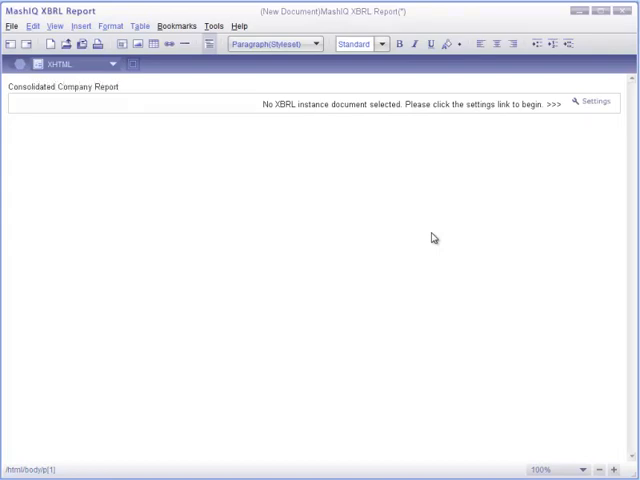
- Make the title 'Consolidated Company Report' a Heading1 and move to the line below it
key(Return)
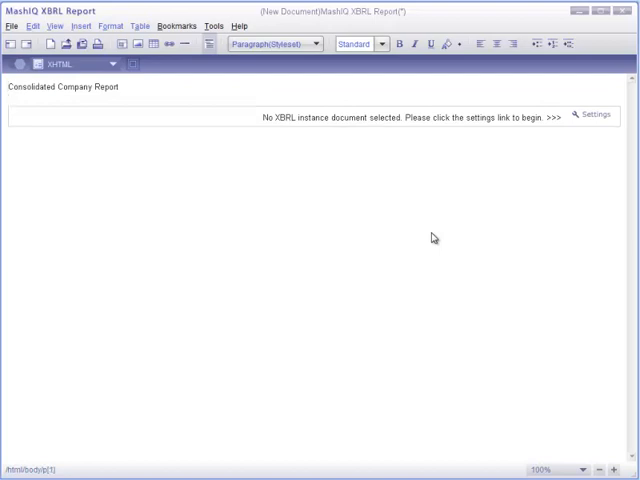
key(ctrl+shift+Right)
key(ctrl+shift+Right)
key(ctrl+shift+Right)
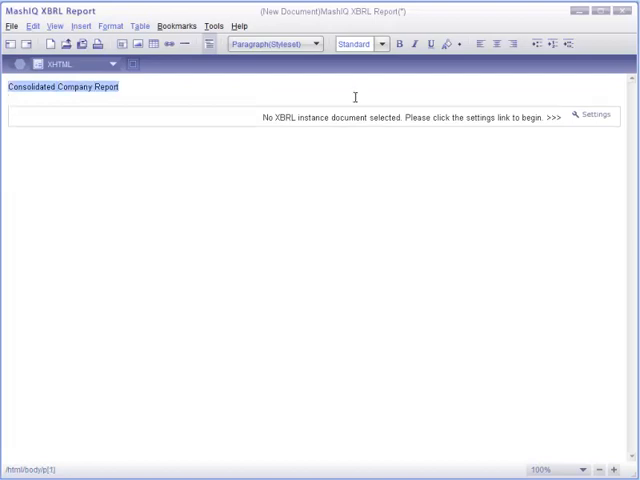
click(317, 44)
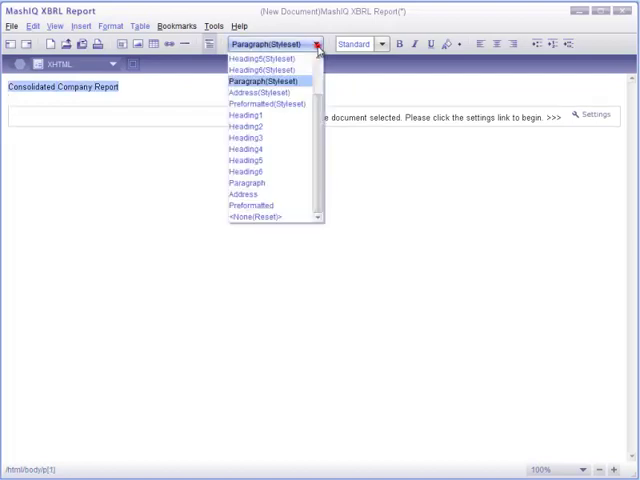
click(267, 116)
click(267, 126)
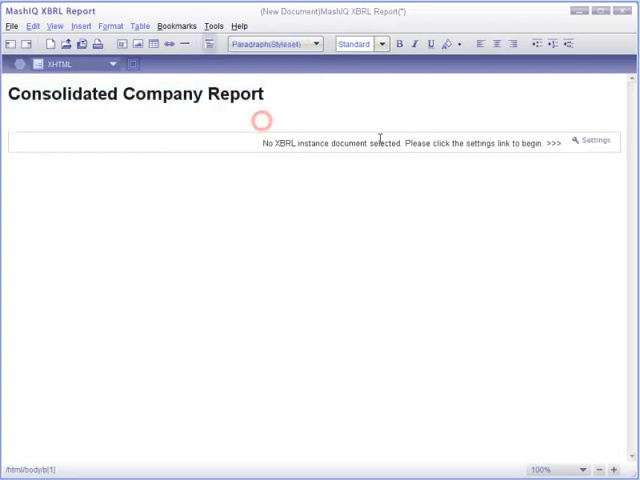
- In viewer settings, choose the Web(http:) source and add instance cvx-20091231.xml
click(596, 146)
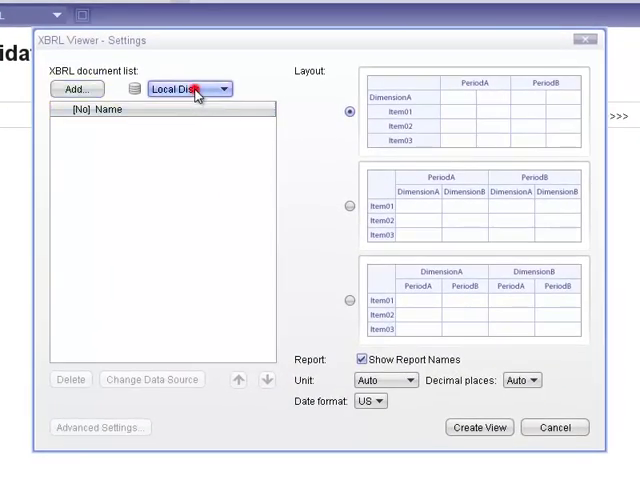
click(197, 92)
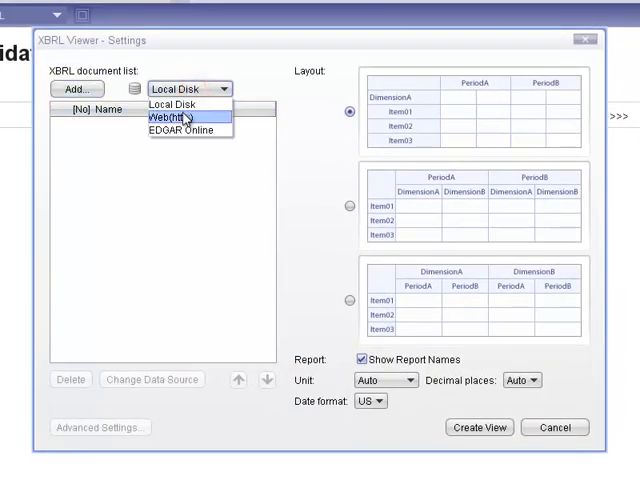
click(184, 117)
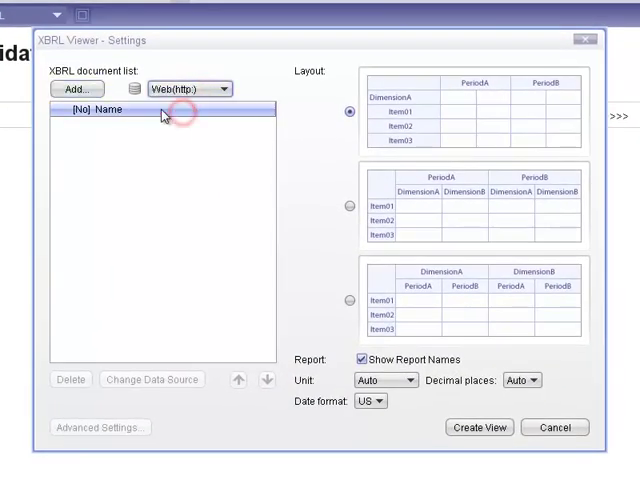
click(96, 90)
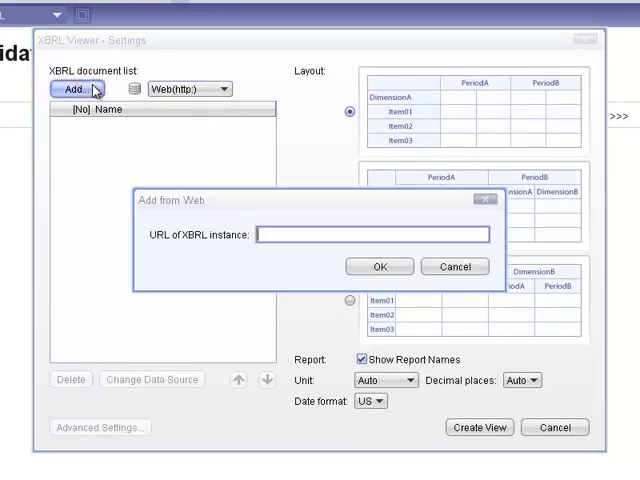
text(data/93410/000095012310016846/cvx-20091231.xml)
click(365, 268)
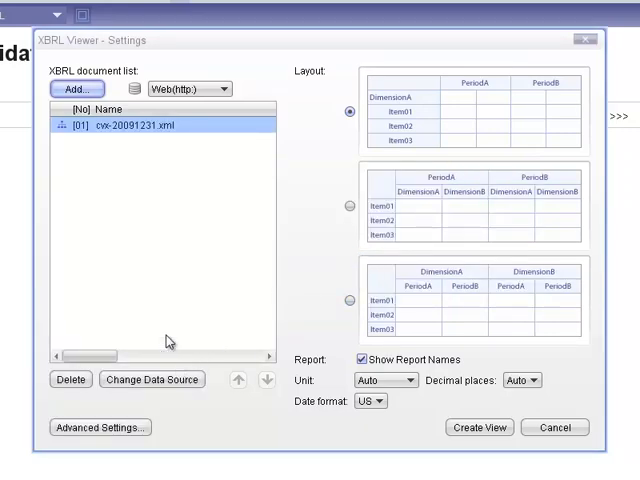
- Add the second web instance xom-20091231.xml to the document list
click(91, 93)
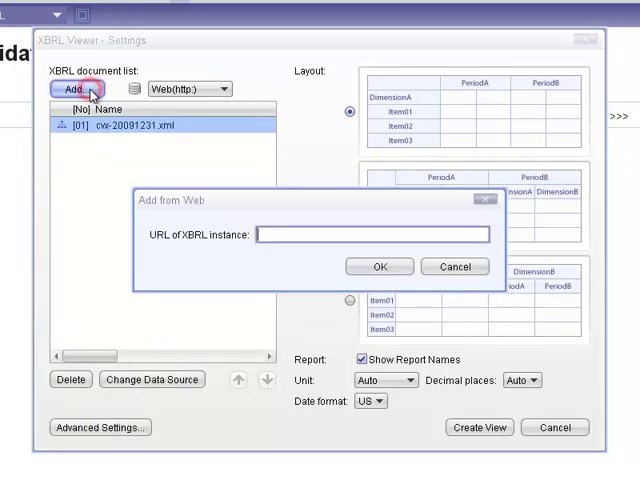
text(data/34088/000119312510042929/xom-20091231.xml)
click(378, 266)
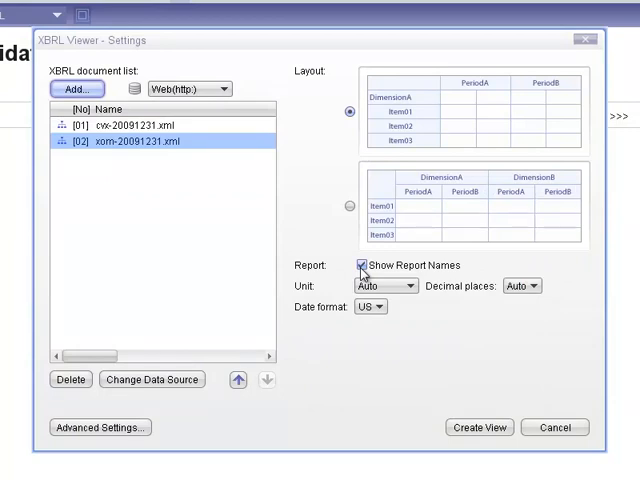
click(145, 430)
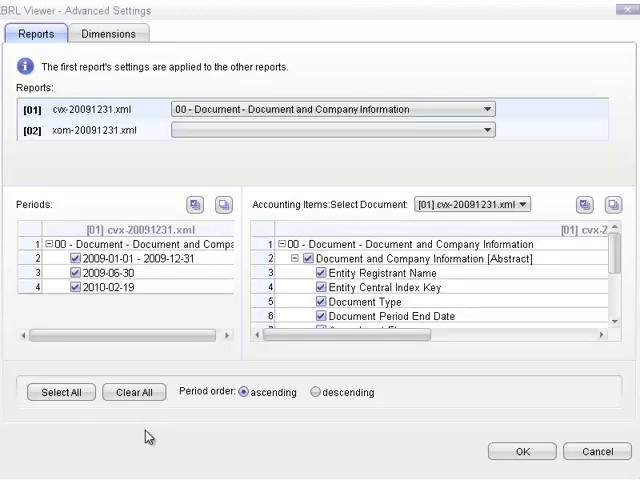
- Pair cvx's 03 Consolidated Balance Sheet with xom's 103 Statement Of Financial Position Classified
click(489, 112)
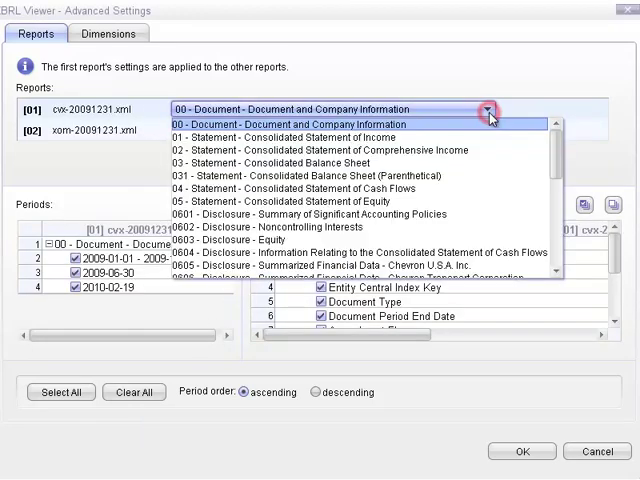
click(469, 163)
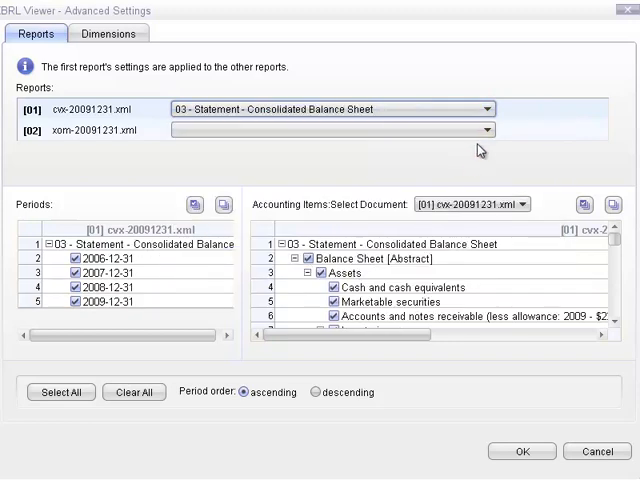
click(487, 131)
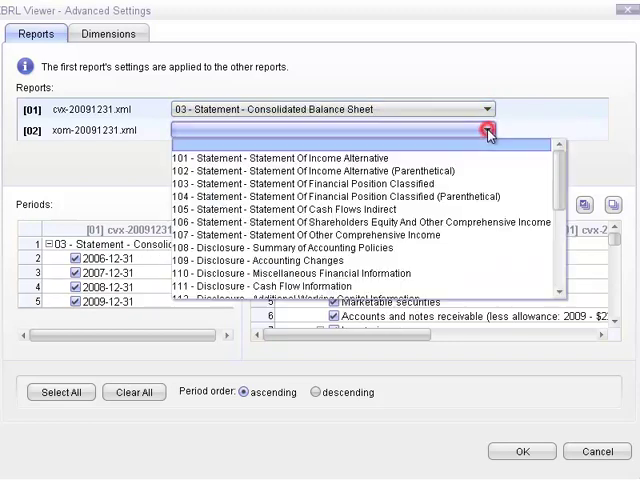
click(462, 186)
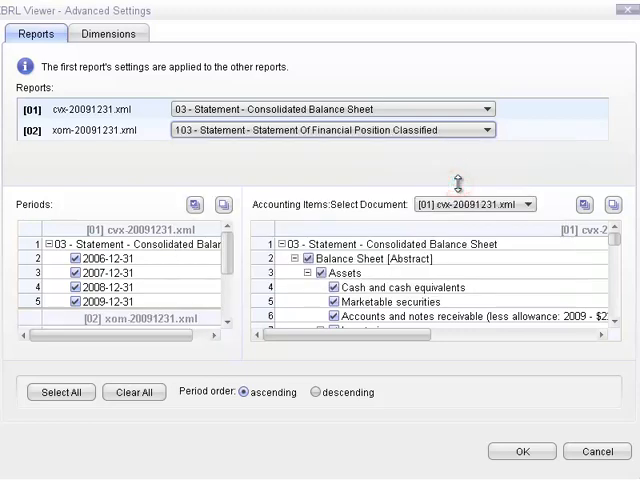
- Limit both documents to the 2009-12-31 period in descending order and apply the settings
click(224, 207)
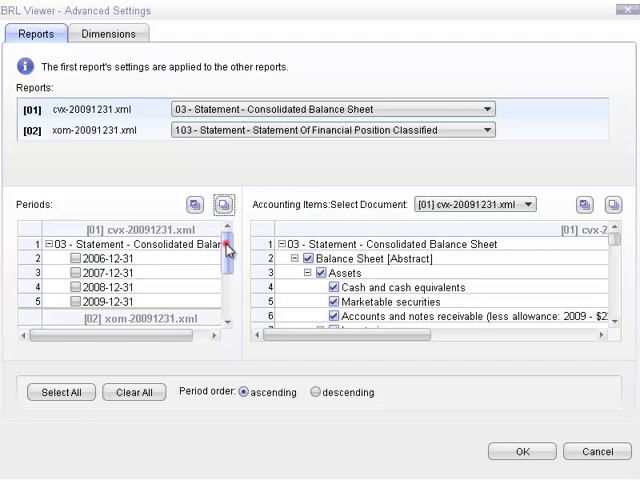
drag(228, 246, 228, 268)
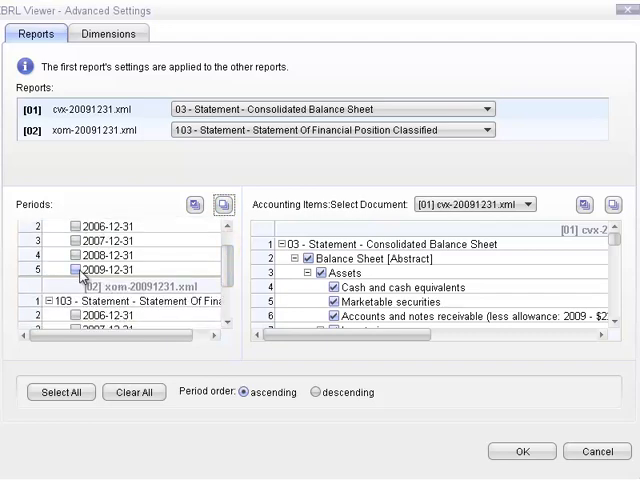
click(76, 270)
drag(229, 268, 224, 316)
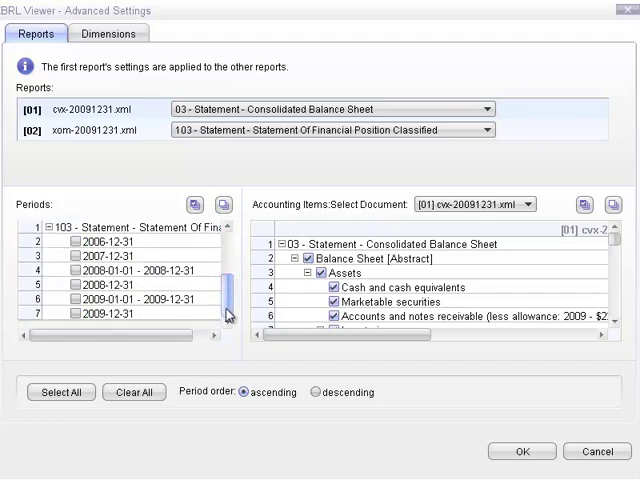
click(76, 314)
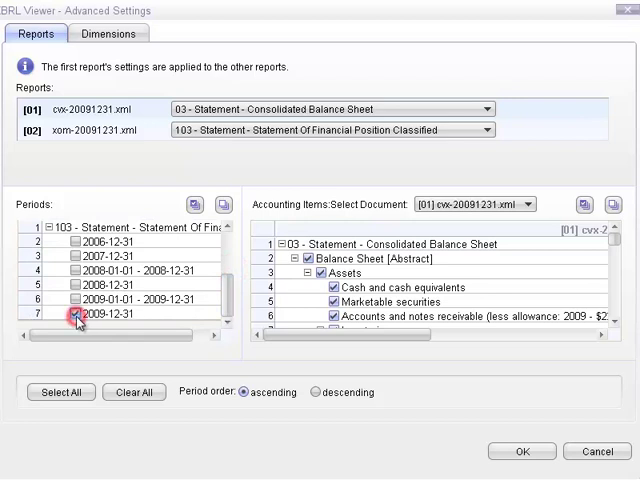
click(316, 392)
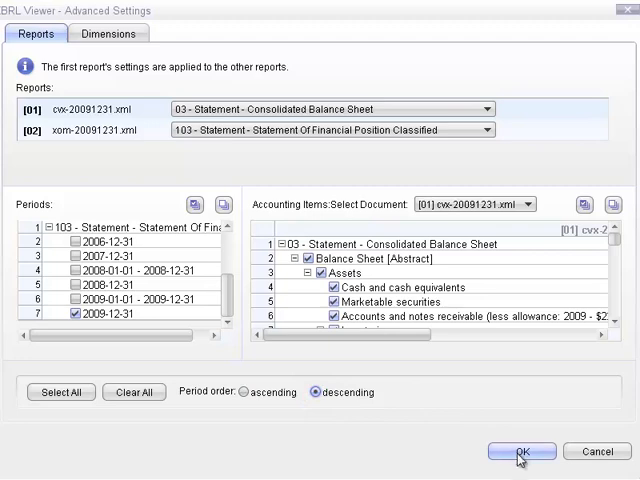
click(522, 452)
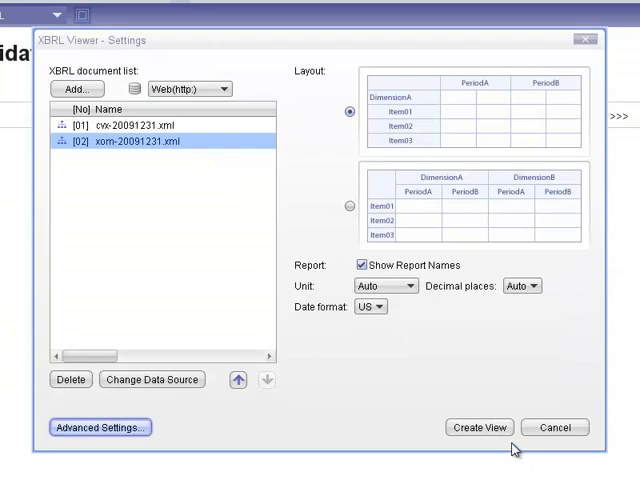
- Create the view, inserting the Chevron vs Exxon Mobil Dec. 31, 2009 balance sheet table
click(480, 428)
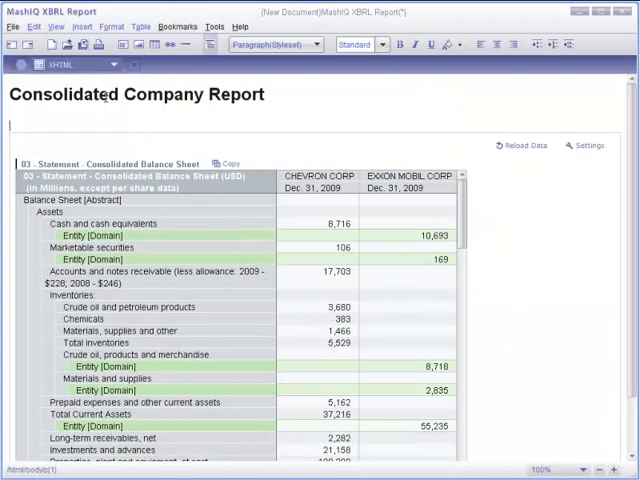
- Show the Document Launcher Area and insert a Calclet spreadsheet from Standard Vocabulary
click(56, 27)
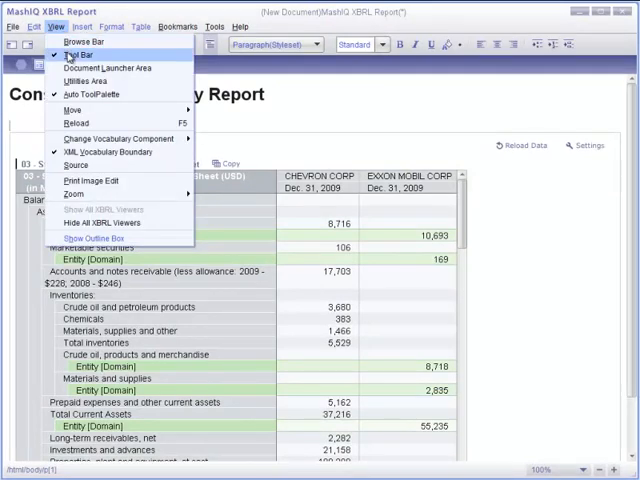
click(72, 69)
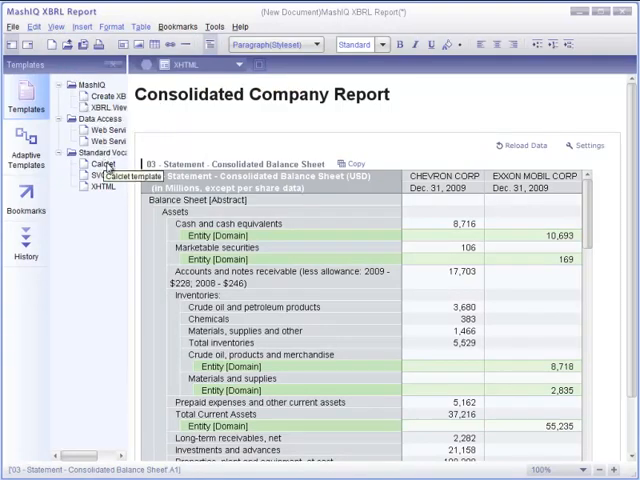
click(104, 164)
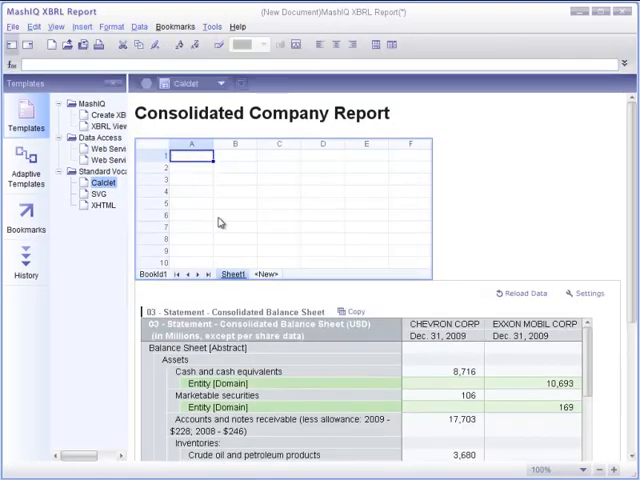
- Copy the viewer's balance sheet, paste it at cell A1, and continue the text below the sheet
click(357, 313)
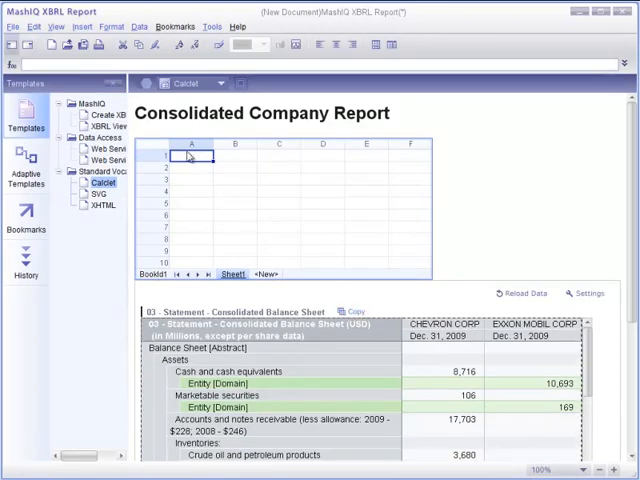
right_click(190, 155)
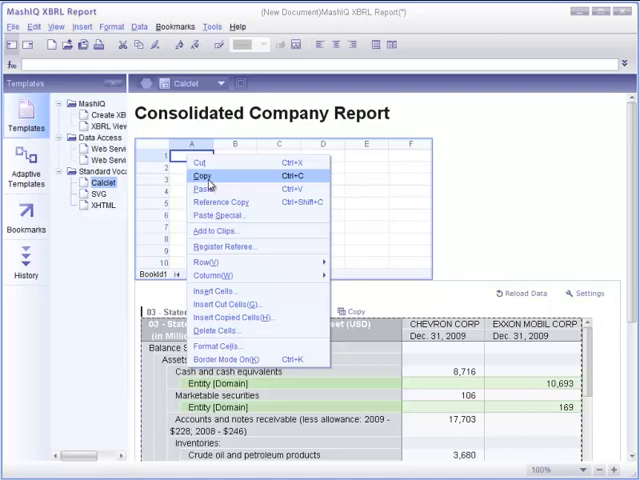
click(205, 189)
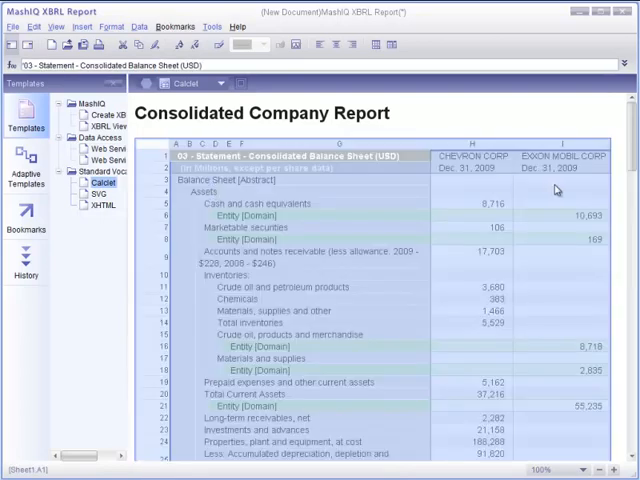
drag(632, 138, 632, 375)
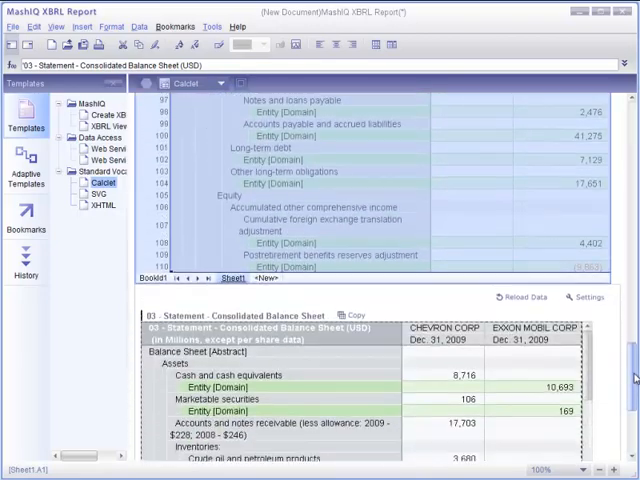
scroll(619, 297, down, 5)
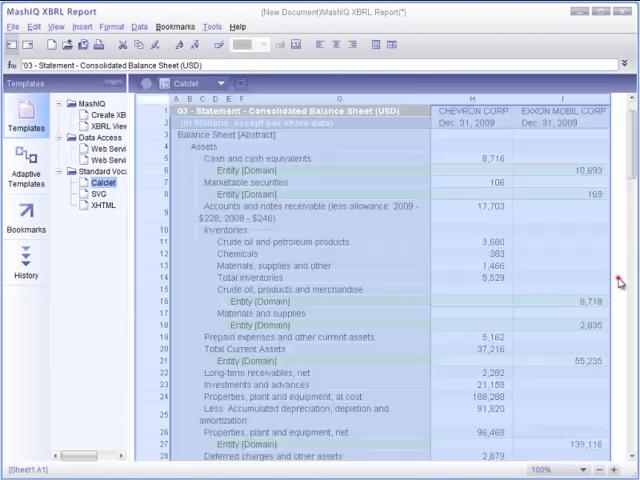
click(620, 283)
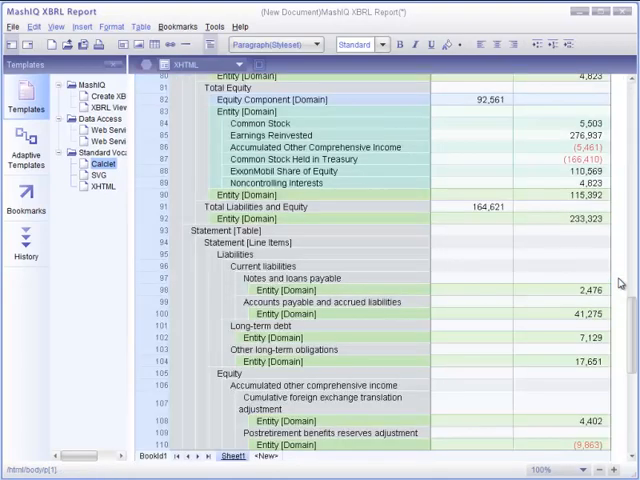
scroll(620, 284, down, 1)
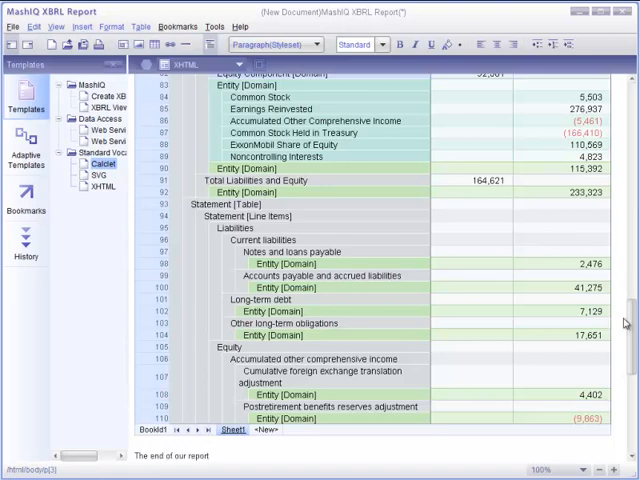
scroll(631, 326, down, 3)
scroll(631, 326, down, 1)
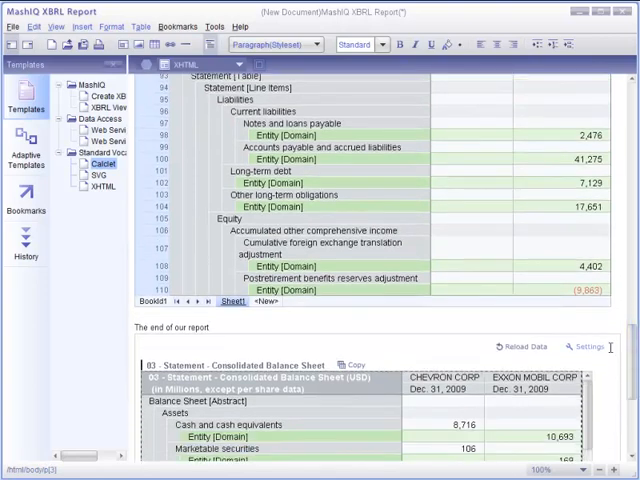
- Hide the Document Launcher Area and all XBRL viewers via the View menu
click(56, 26)
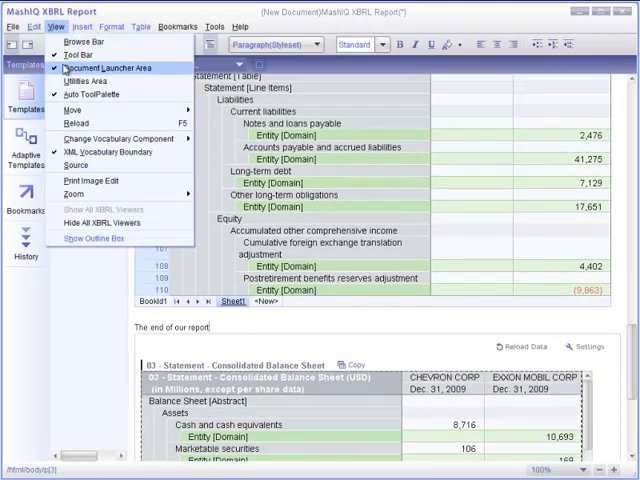
click(65, 70)
click(56, 26)
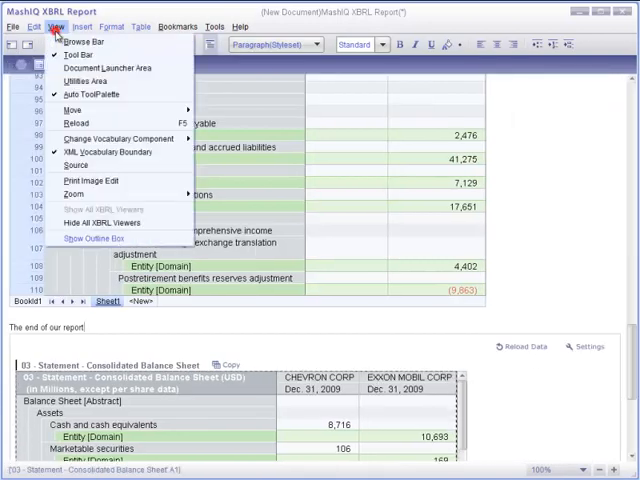
click(145, 226)
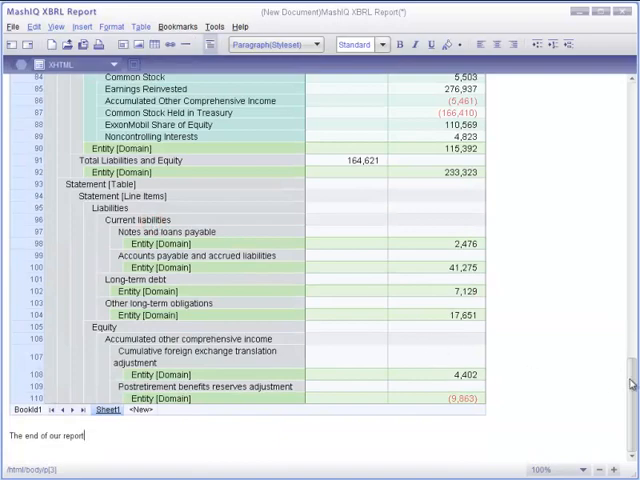
drag(630, 382, 622, 101)
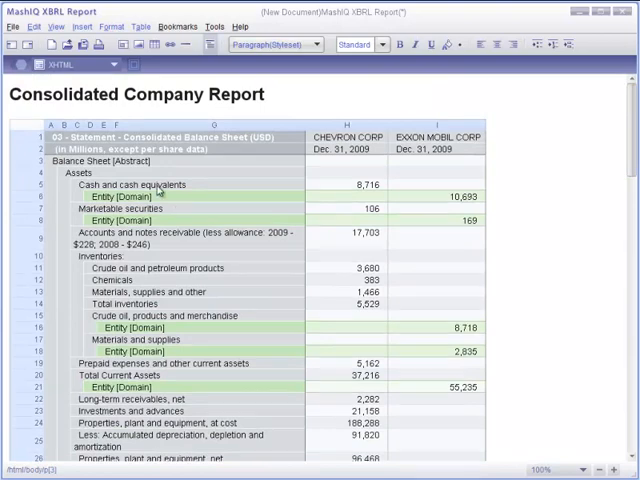
- Move Exxon's 10,693, 169 and 55,235 up one row beside Chevron's cash, securities and total current assets
click(451, 198)
key(ctrl+c)
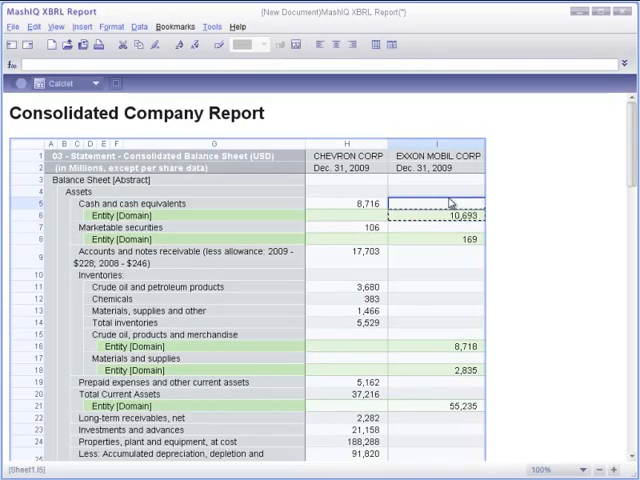
key(ctrl+v)
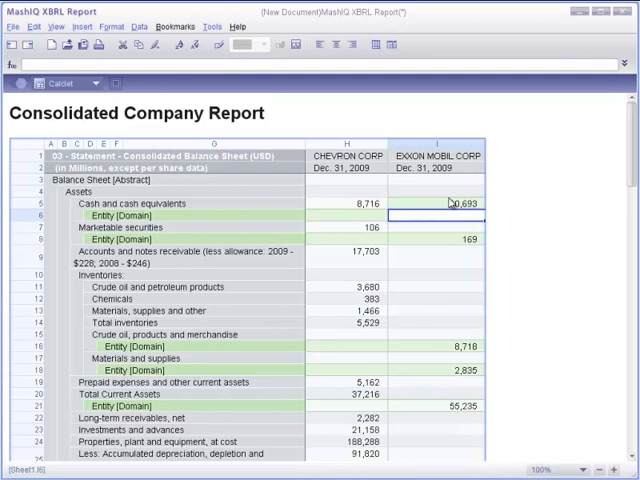
key(Down)
key(Down)
key(Down)
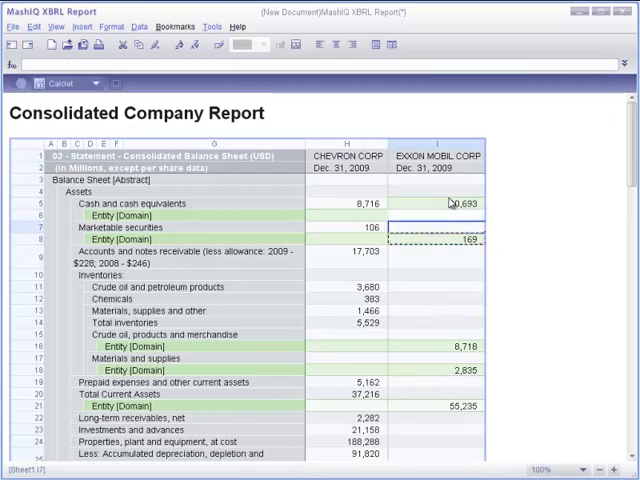
key(ctrl+v)
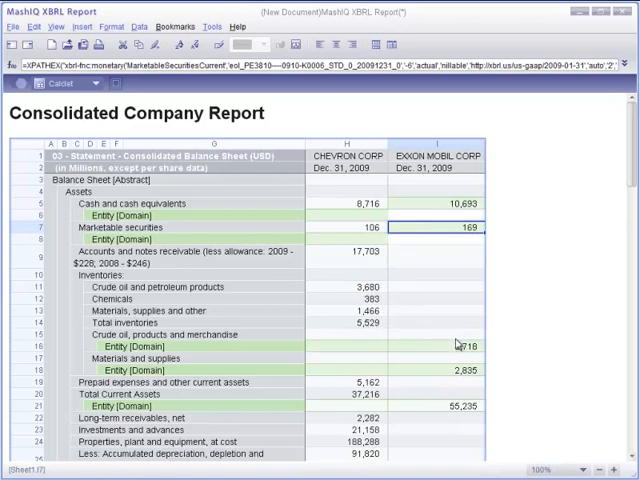
click(462, 407)
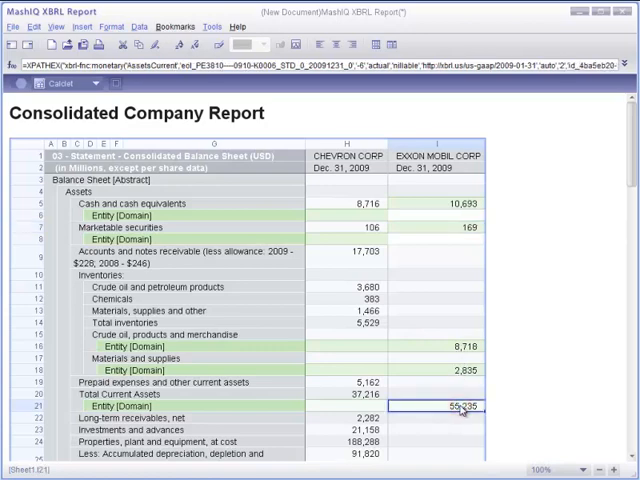
drag(462, 401, 462, 394)
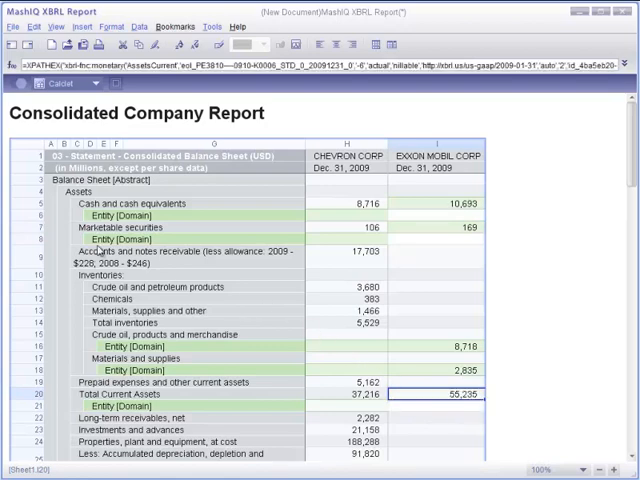
- Delete the entire detail rows below marketable securities
drag(27, 240, 33, 382)
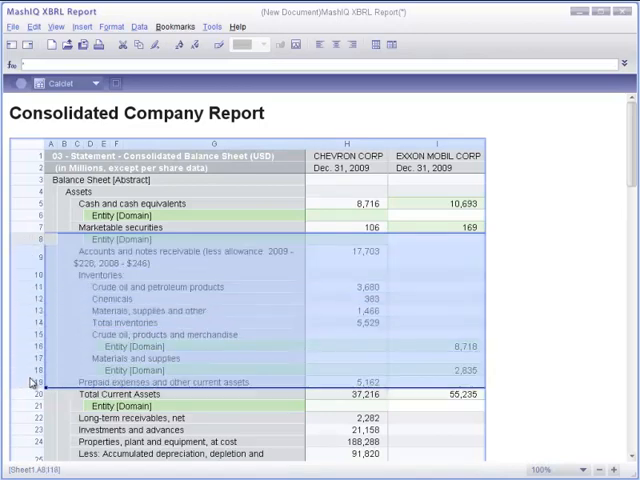
right_click(27, 338)
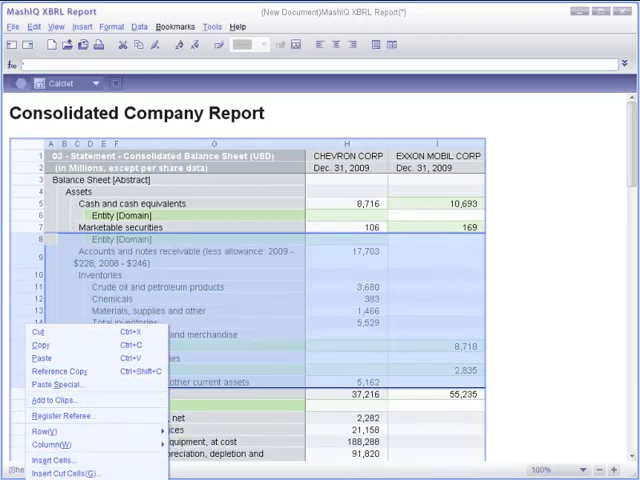
click(52, 460)
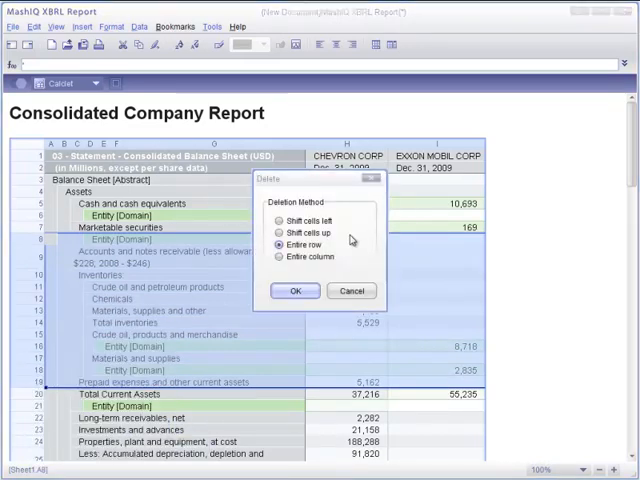
click(296, 291)
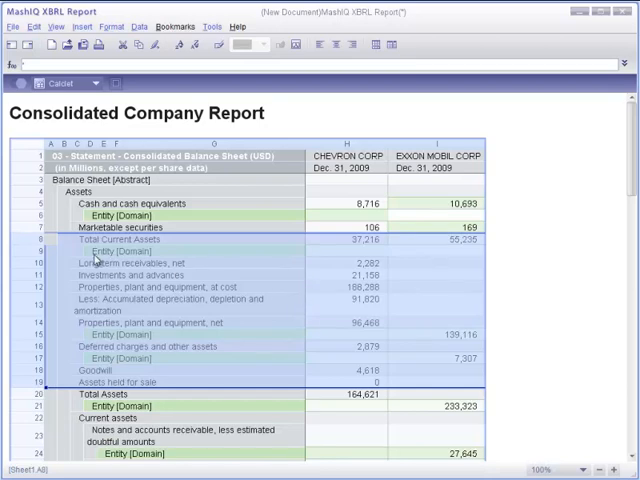
- Delete the remaining blank and duplicate rows 9 through 13
click(38, 251)
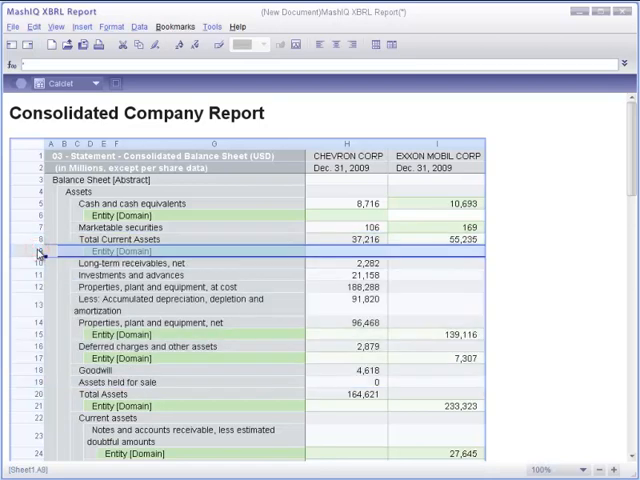
drag(40, 253, 34, 308)
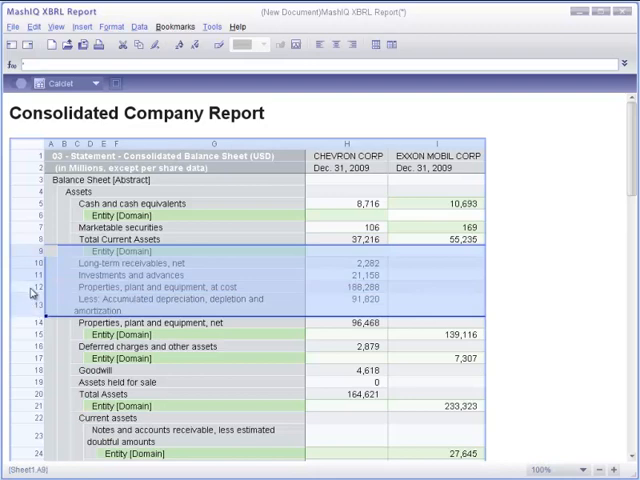
right_click(34, 278)
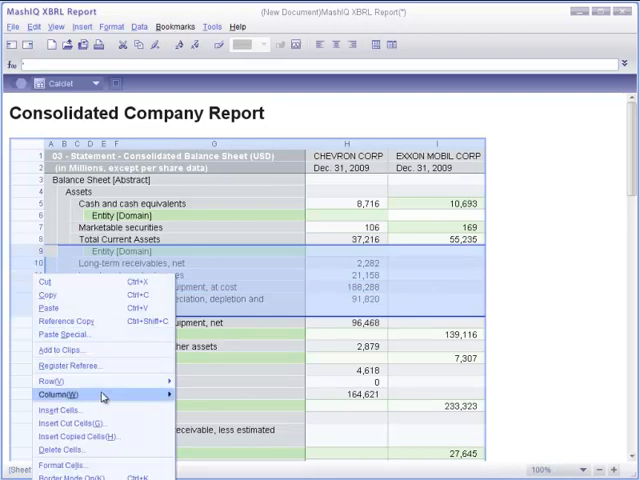
click(107, 451)
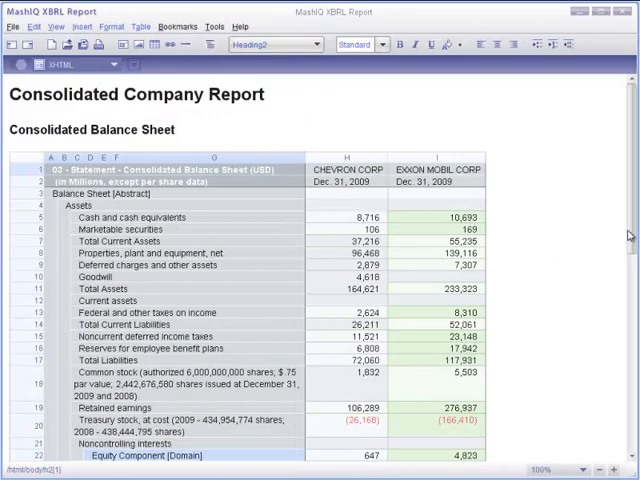
drag(632, 233, 632, 420)
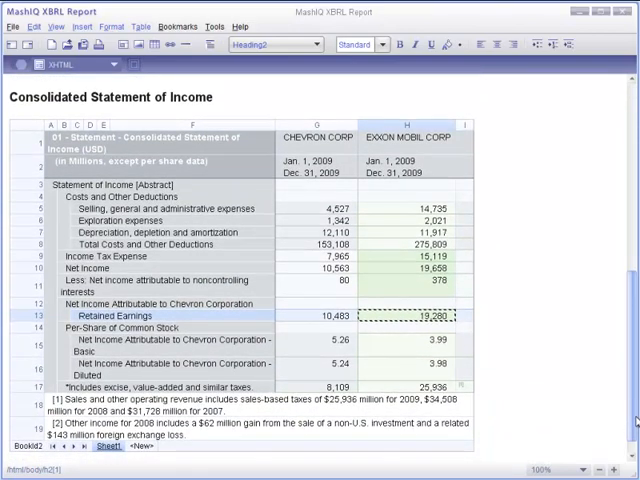
drag(632, 420, 632, 100)
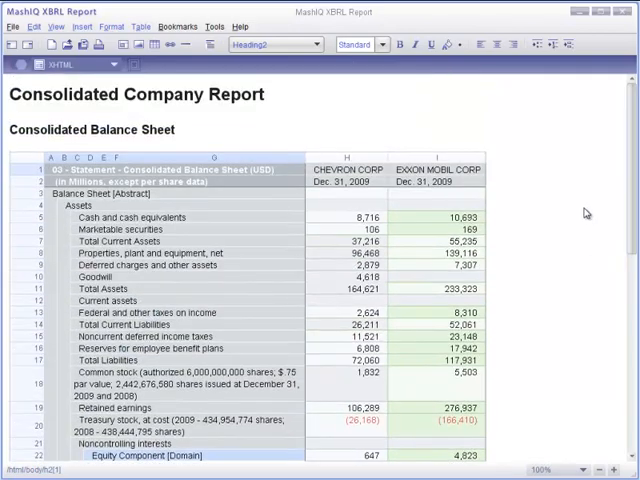
- Insert a blank Calclet spreadsheet under the report title from the Templates panel
click(56, 27)
click(100, 66)
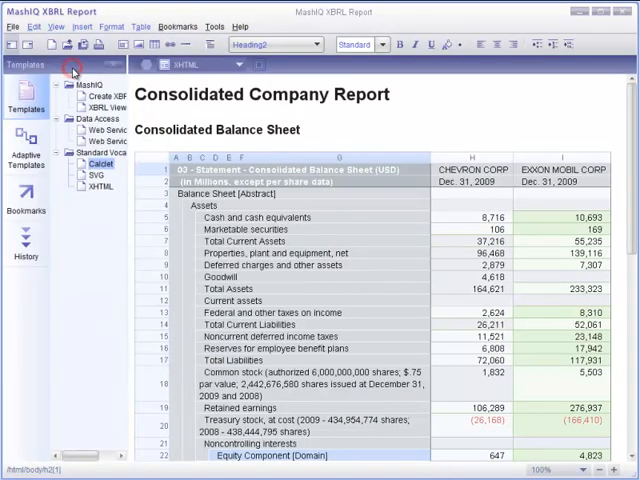
click(96, 164)
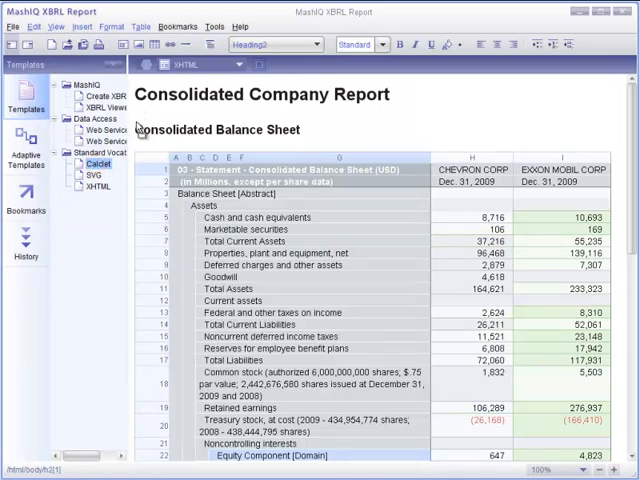
double_click(138, 120)
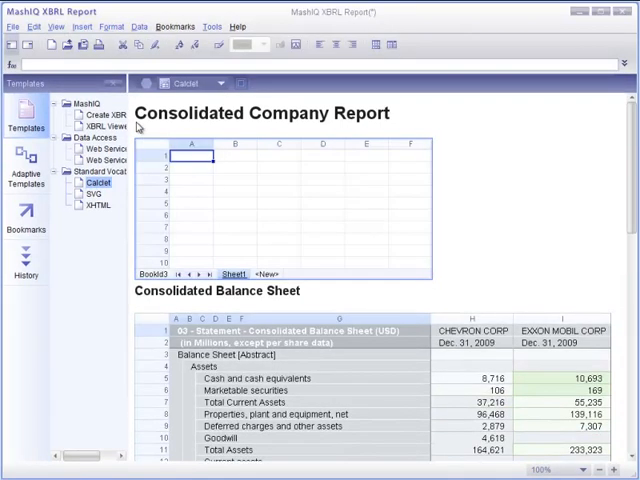
- Hide the side panel and begin editing cell A1 of the new sheet
click(114, 83)
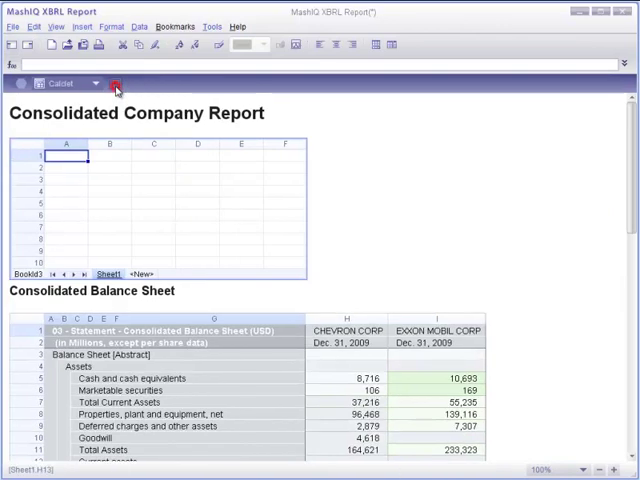
double_click(84, 157)
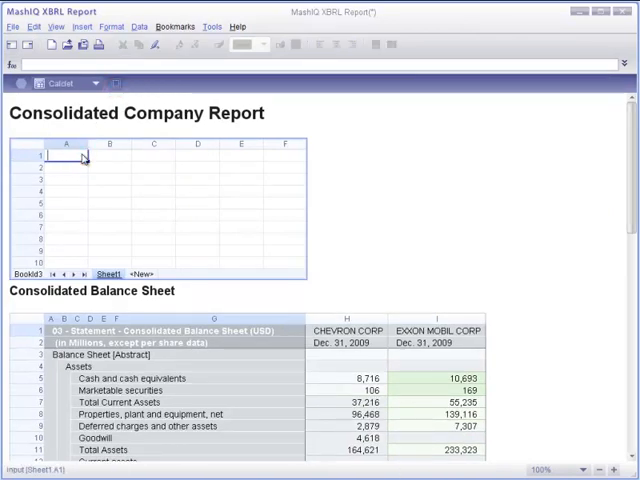
text(tio)
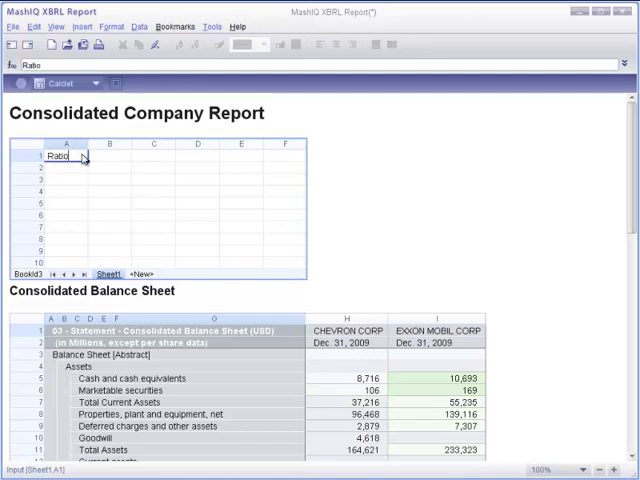
text(s)
- Enter Ratios in A1, Chevron Corp in A4 and Exxon Mobil Corp in A5, widening column A
key(Return)
key(Return)
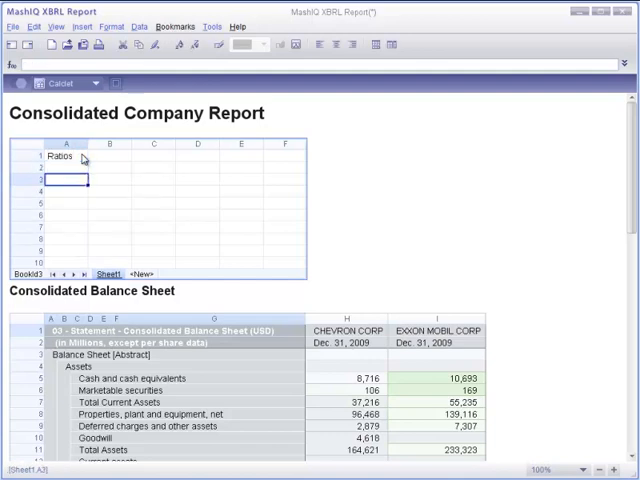
key(Return)
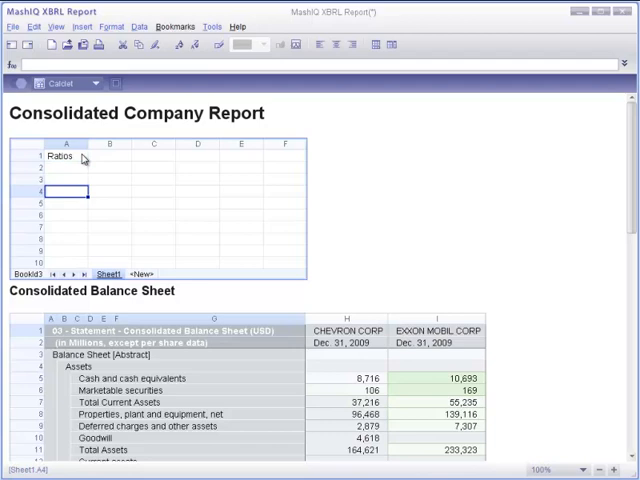
text(Chevron)
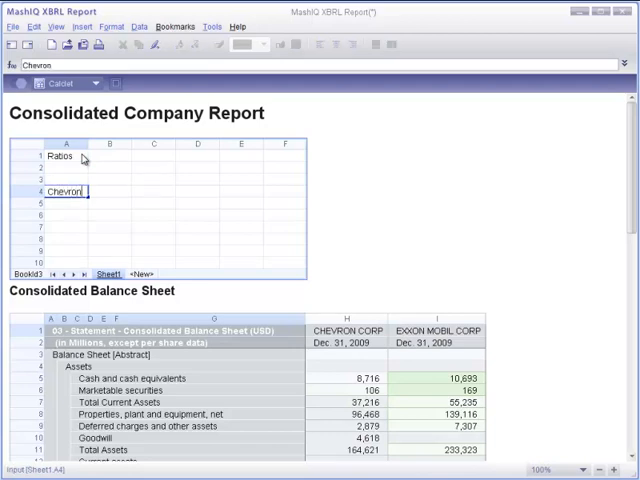
text(p)
key(Return)
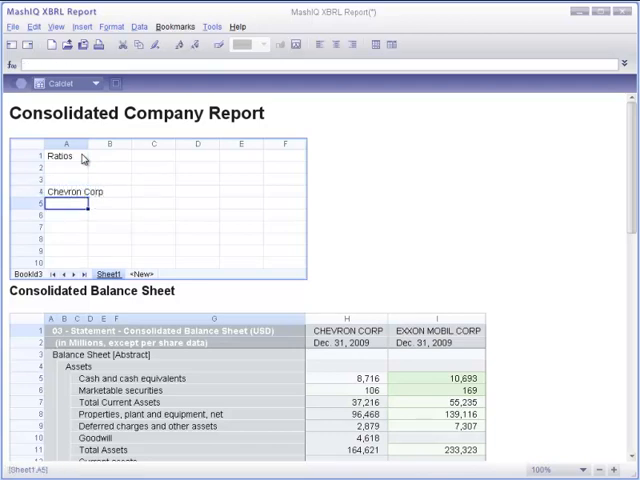
text(Exxon Mobil Corp)
key(Return)
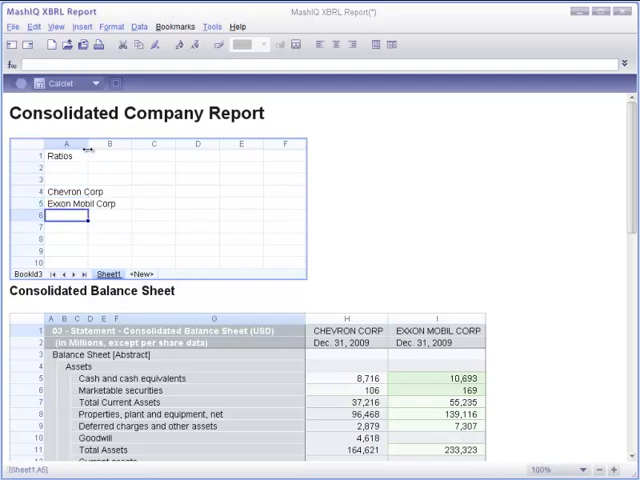
drag(88, 150, 121, 150)
- Add the headings 2009 in B2 and Net Income in B3
click(143, 168)
text(2009)
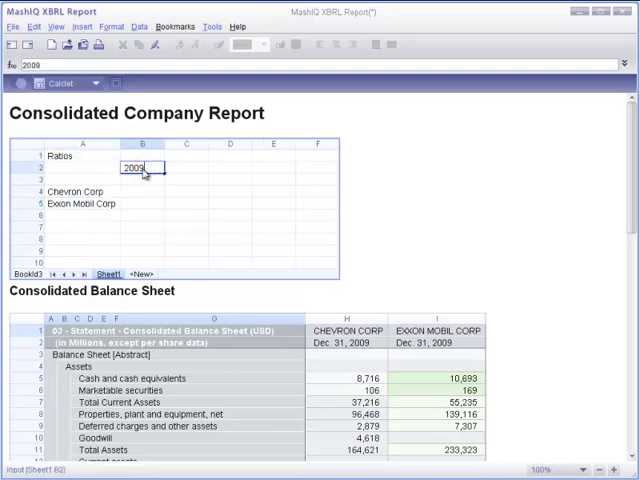
key(Return)
text(Net Income)
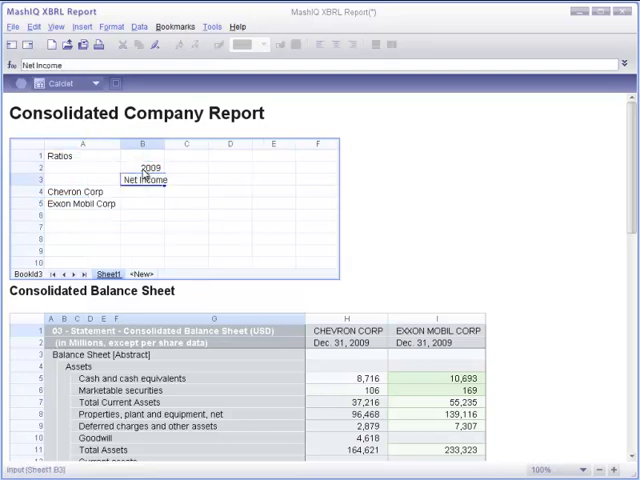
key(Return)
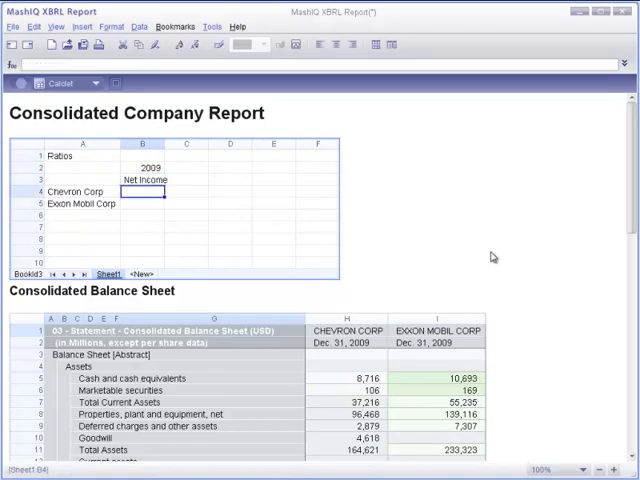
drag(631, 197, 626, 416)
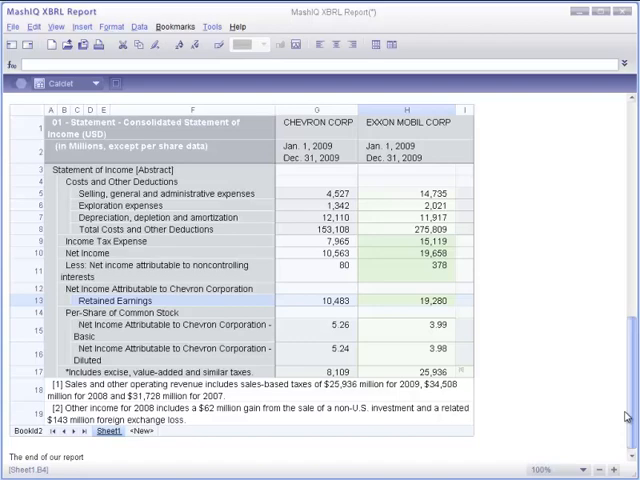
- Copy net income figures 10,483 (Chevron) and 19,280 (Exxon) from the Income Statement into B4:B5
click(333, 299)
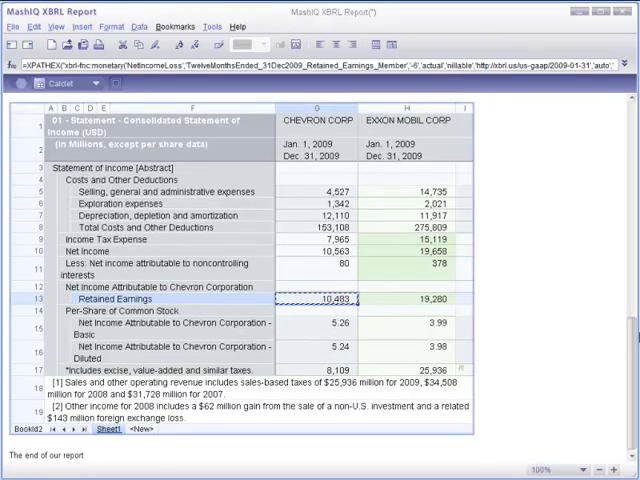
mouse_move(631, 337)
mouse_down()
mouse_move(621, 205)
mouse_move(625, 100)
mouse_up()
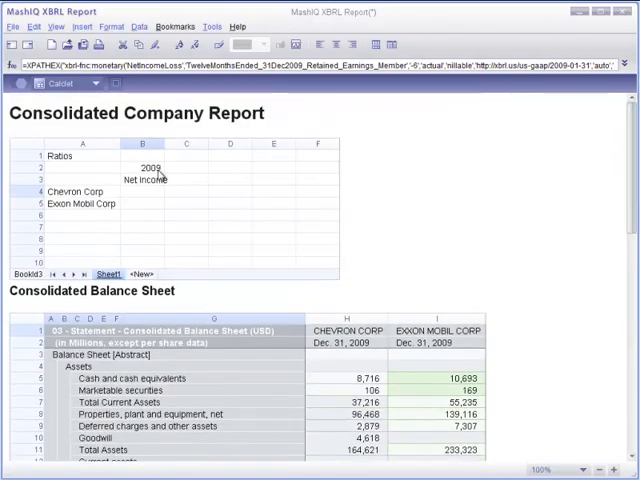
click(148, 193)
key(ctrl+v)
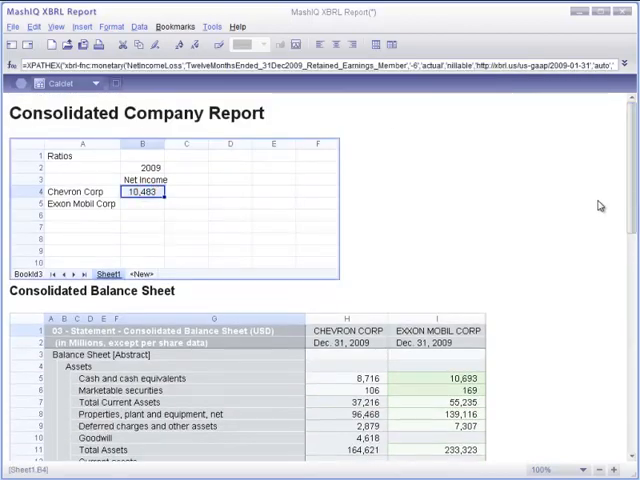
mouse_move(631, 190)
mouse_down()
mouse_move(630, 330)
mouse_move(619, 110)
mouse_up()
click(411, 291)
click(148, 204)
key(ctrl+v)
- Add a Total Assets heading in C3 and widen column C to fit it
click(196, 180)
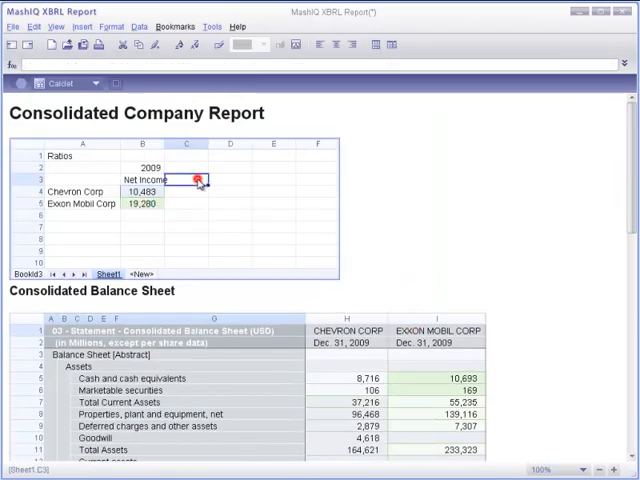
text(Total Assets)
key(Return)
drag(165, 144, 215, 144)
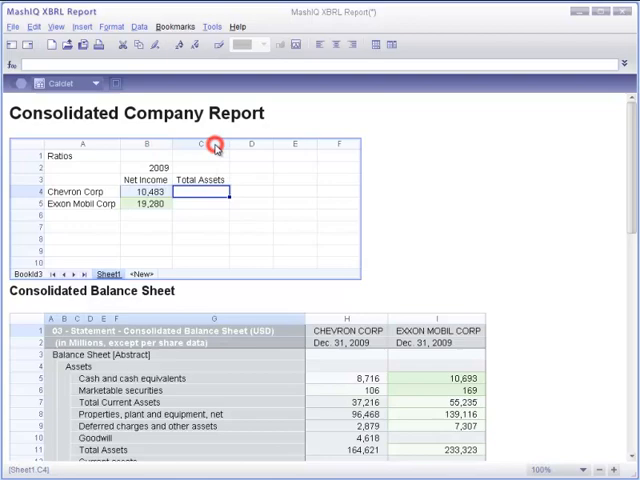
mouse_move(634, 212)
mouse_down()
mouse_move(630, 279)
mouse_move(623, 195)
mouse_move(634, 255)
mouse_move(634, 175)
mouse_up()
- Copy total assets figures 164,621 and 233,323 from the Balance Sheet into C4:C5
click(383, 261)
click(210, 192)
key(ctrl+v)
click(466, 277)
click(218, 204)
key(ctrl+v)
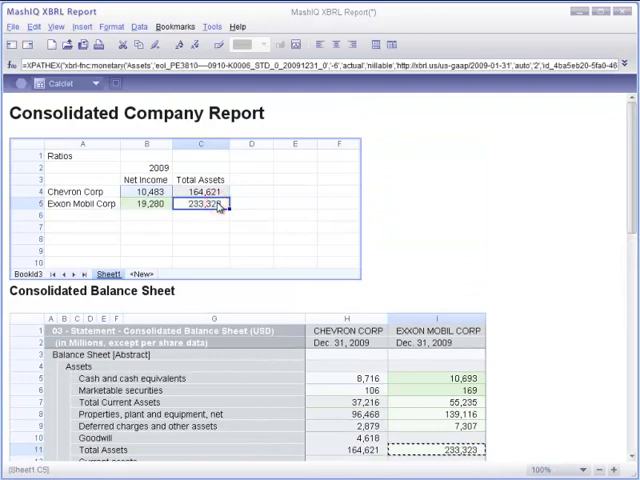
- Add an ROA heading in E3 and enter =B4/C4 in E4, giving 0.06
click(295, 180)
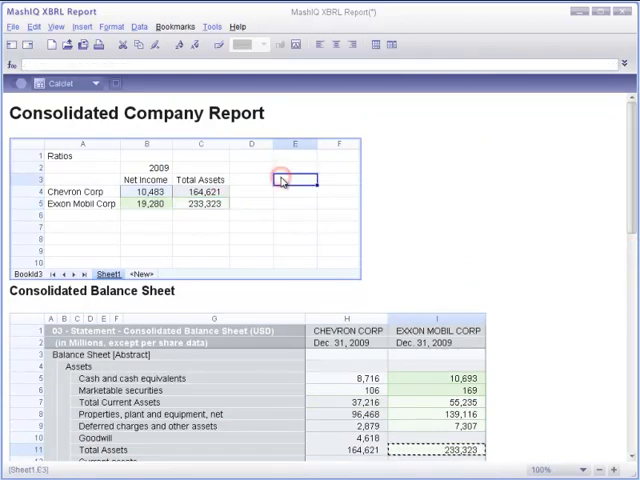
text(ROA)
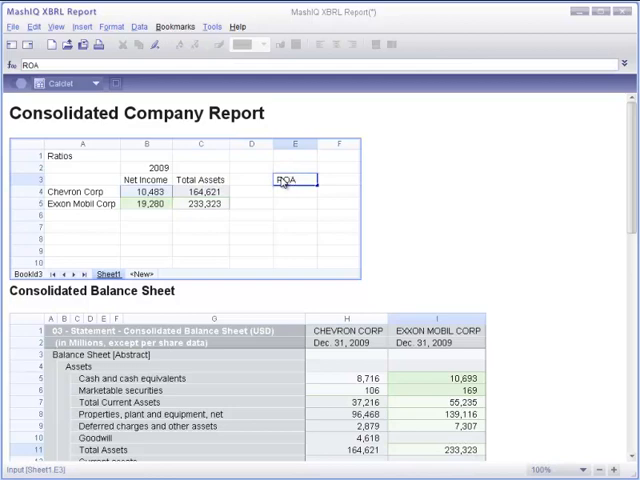
key(Return)
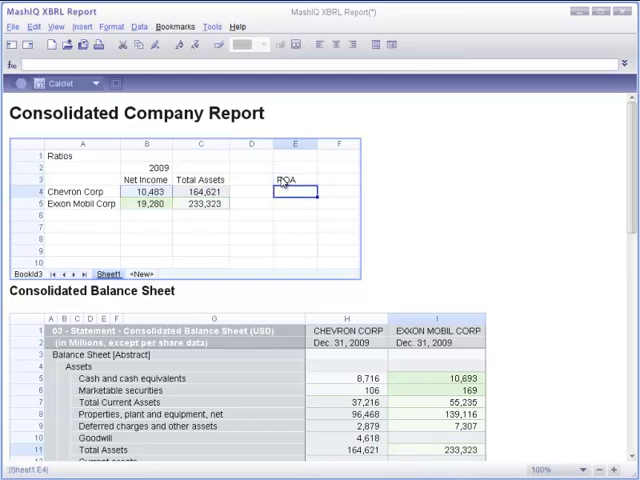
text(=)
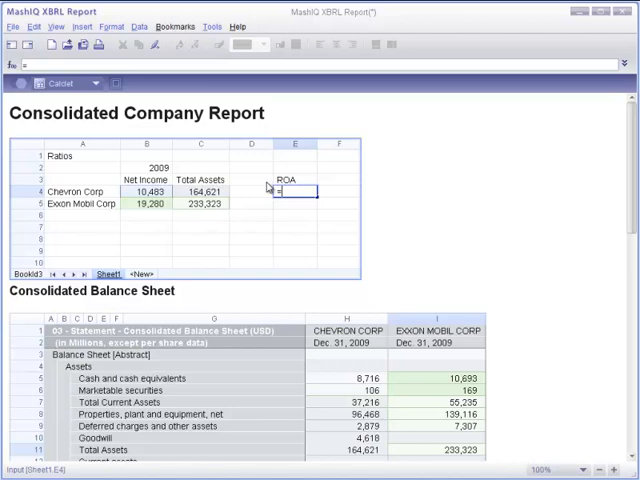
click(161, 196)
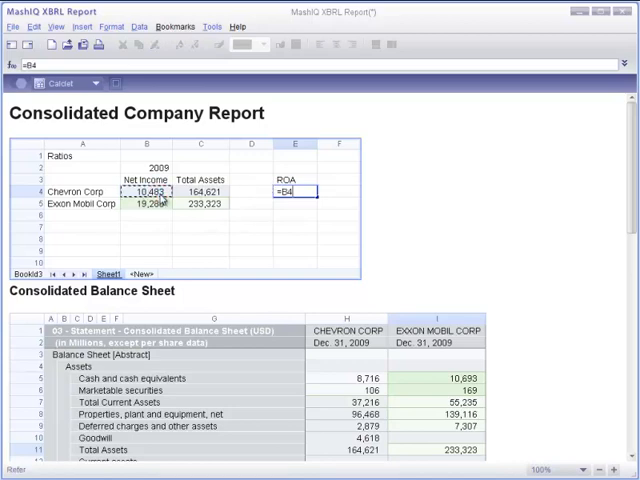
text(/)
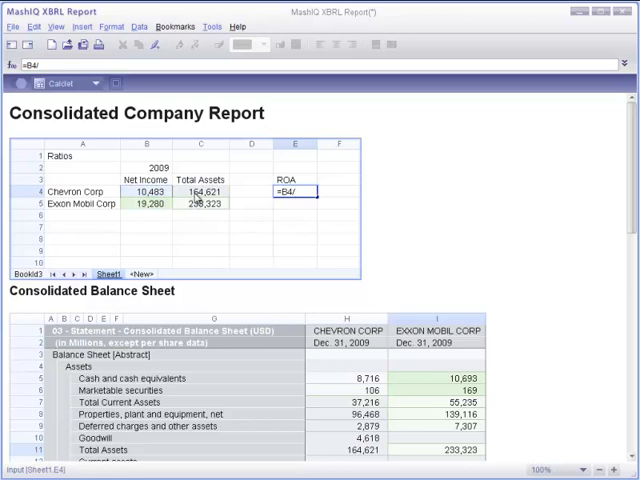
click(198, 193)
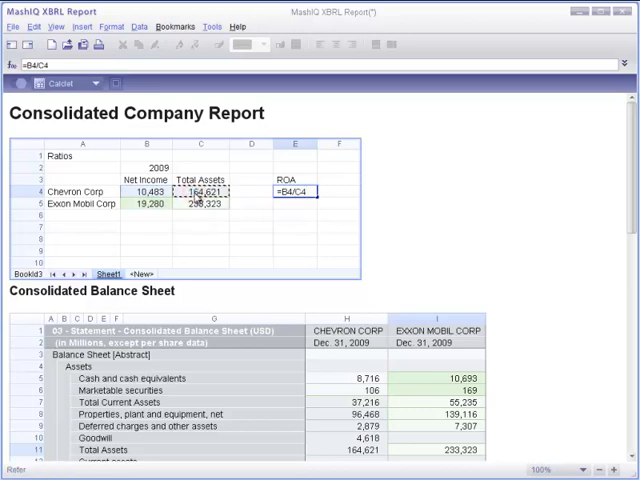
key(Return)
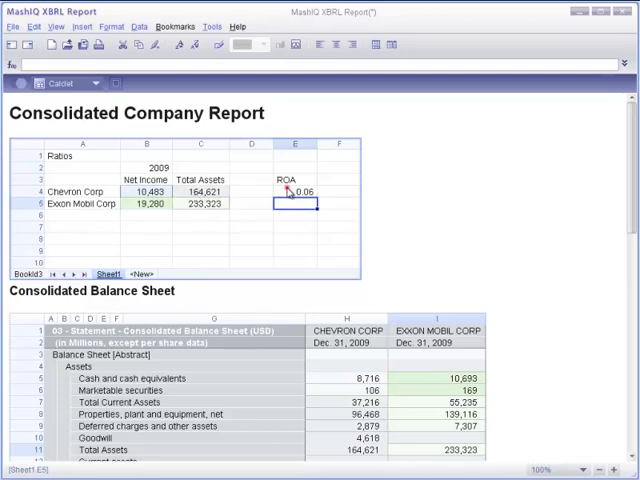
- Edit E4 to =(B4/C4)*100 so Chevron's ROA shows 6.37
click(288, 192)
click(145, 64)
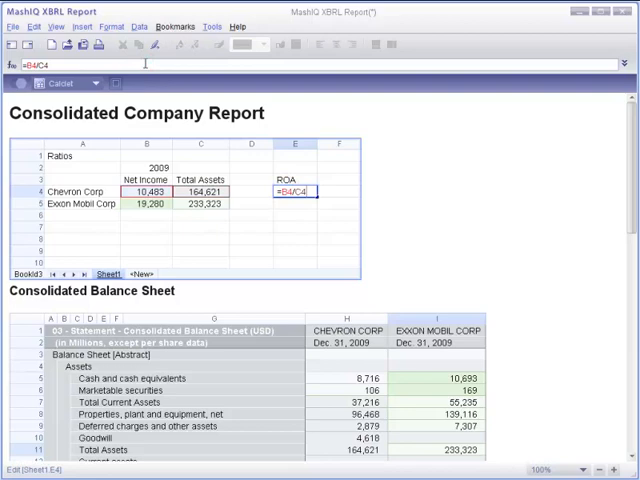
text())
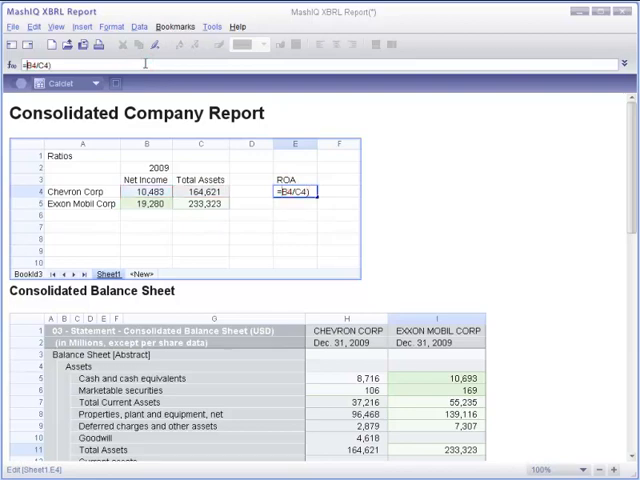
text(()
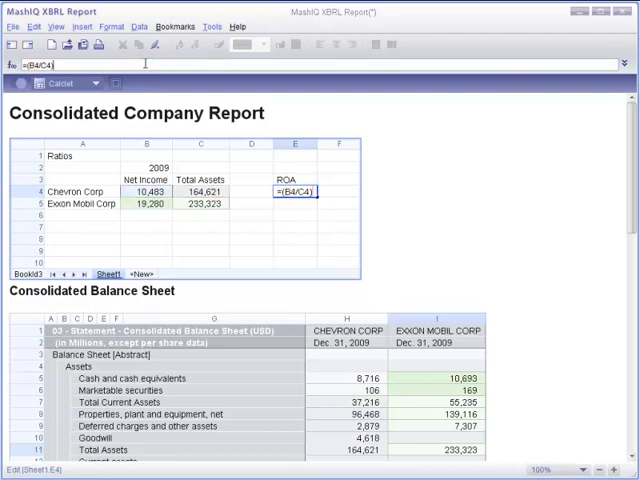
text(*100)
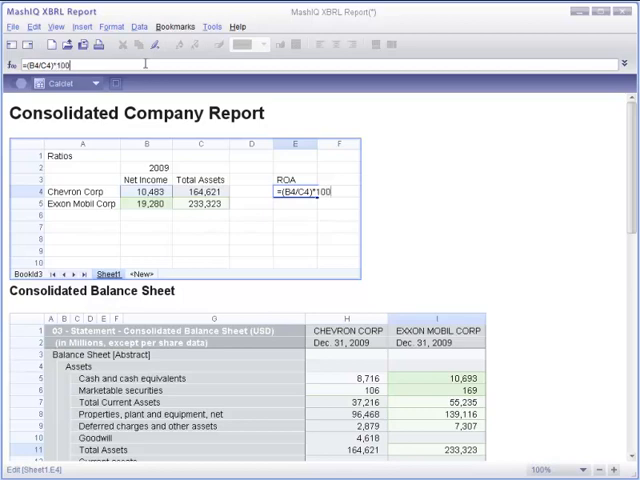
key(Return)
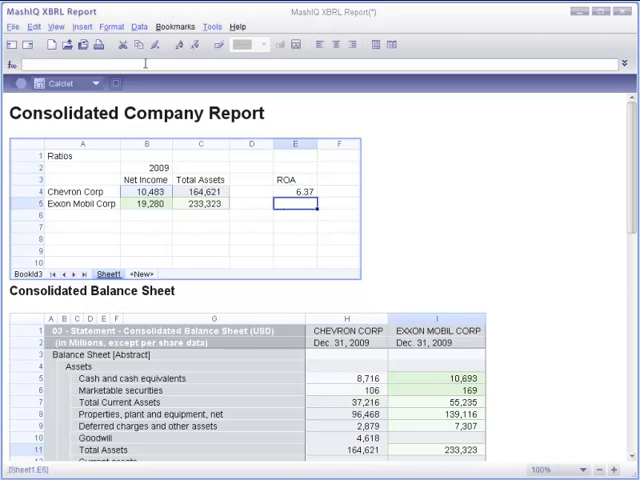
- Copy the ROA formula from E4 into E5, giving 8.26 for Exxon Mobil
key(Up)
key(ctrl+c)
key(Down)
key(ctrl+v)
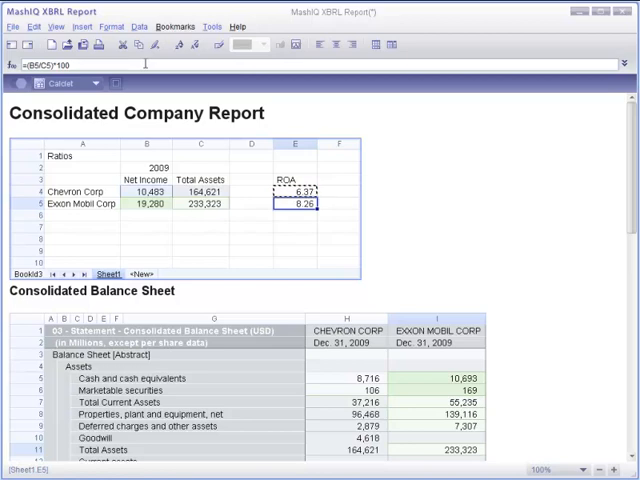
key(Return)
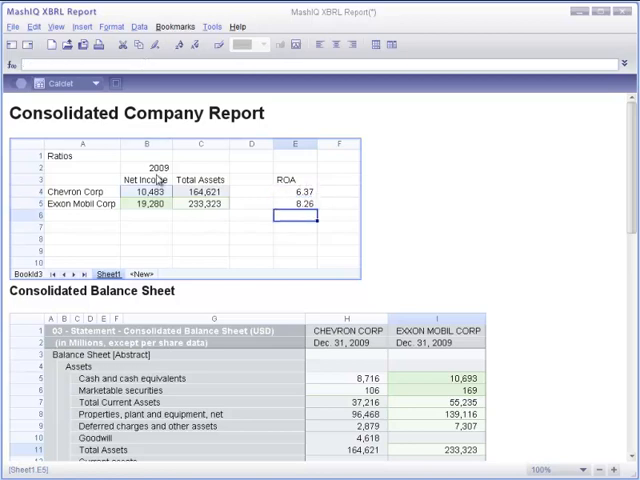
- Format cells B4:E5 with Background Color (Not Specified) on the Pattern tab and apply
drag(148, 192, 281, 206)
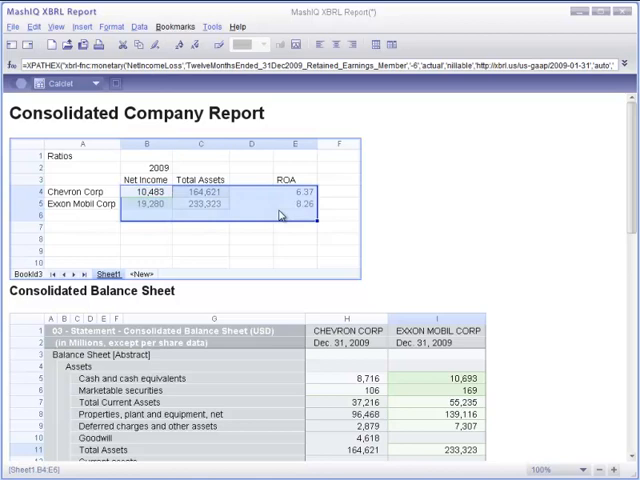
right_click(281, 206)
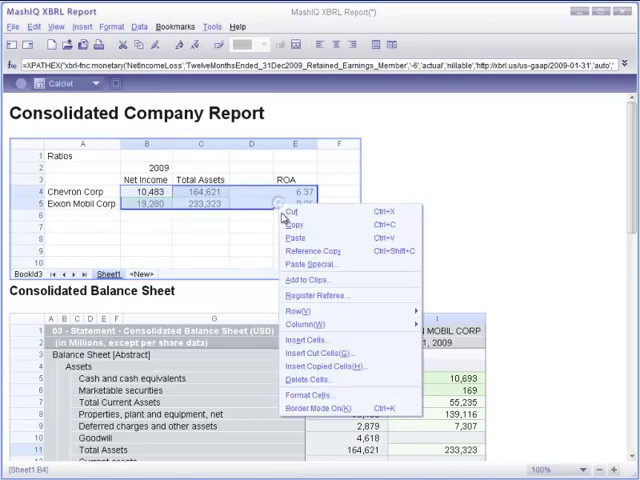
click(335, 408)
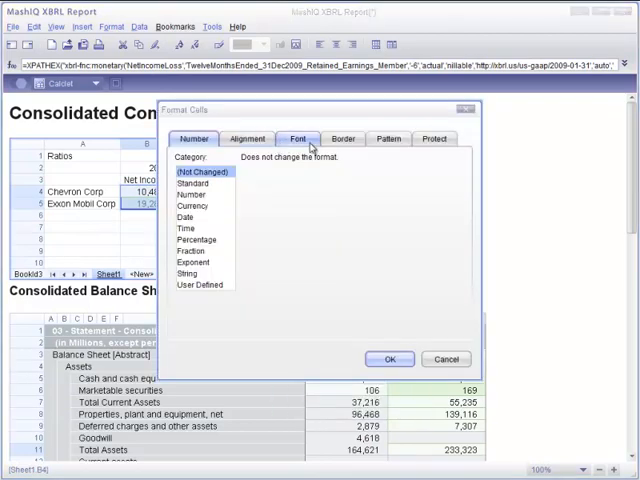
click(343, 138)
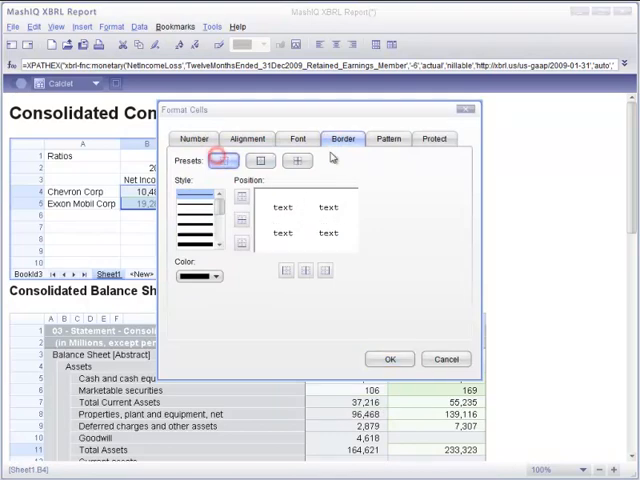
click(388, 138)
click(270, 161)
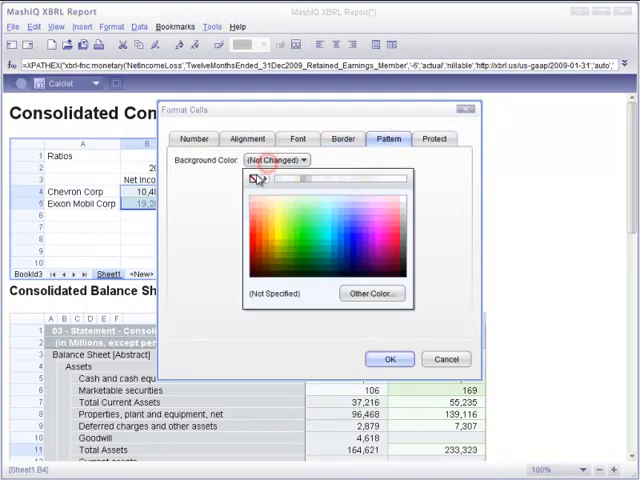
click(256, 178)
click(390, 359)
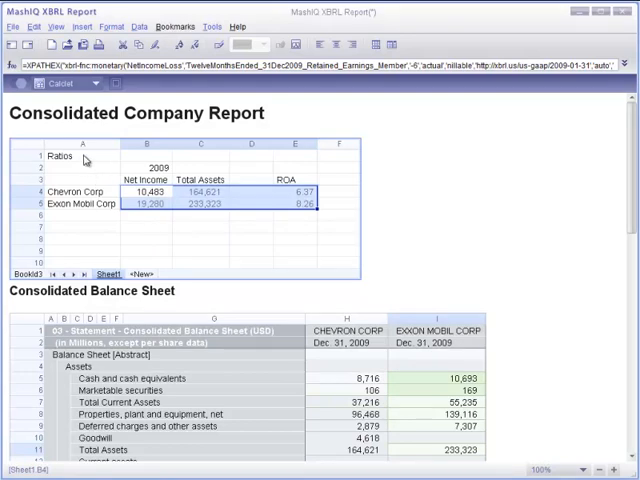
- Save the report as inline XBRL named Company Comparison Sample 1 and choose Yes to open it
click(12, 26)
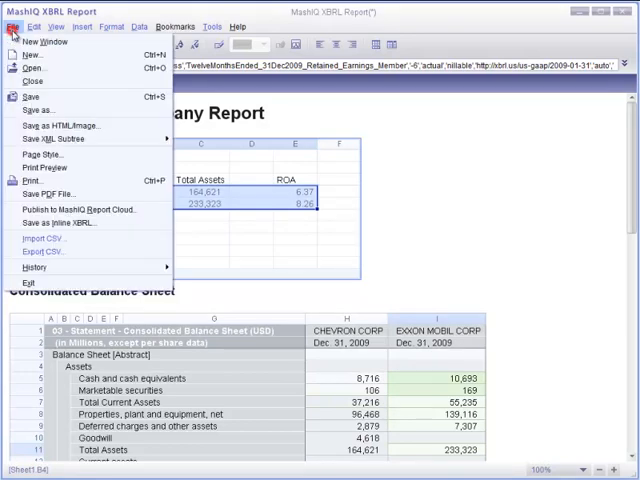
click(109, 226)
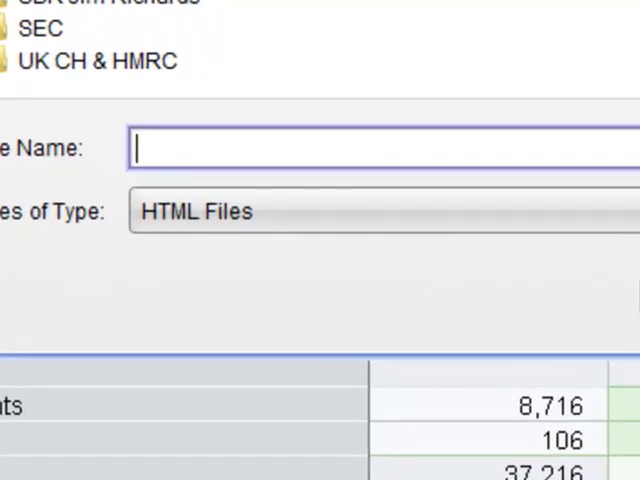
text(Com)
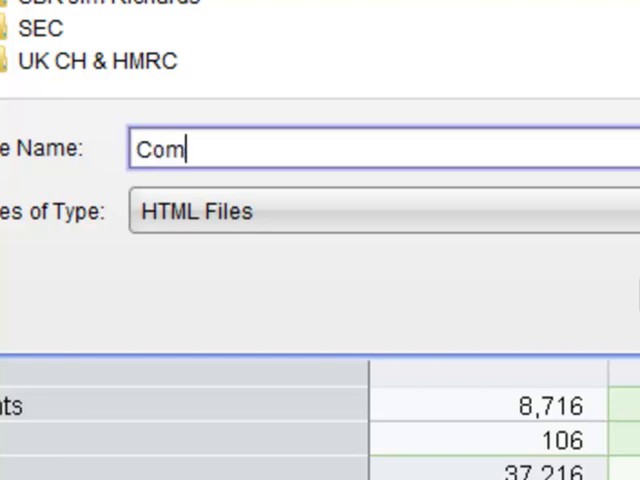
text(pany Con)
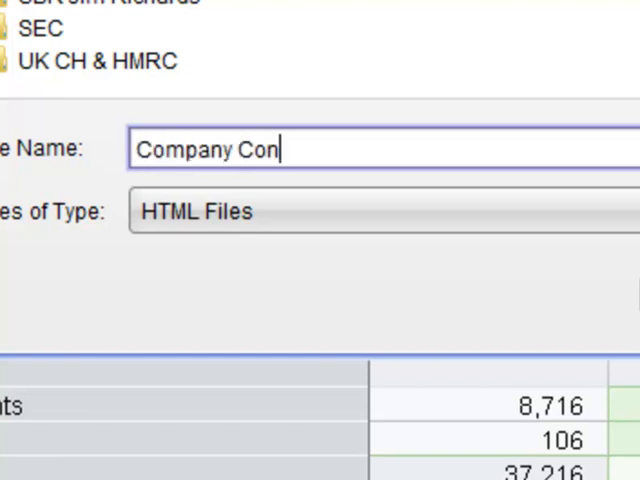
key(BackSpace)
text(mparison Sa)
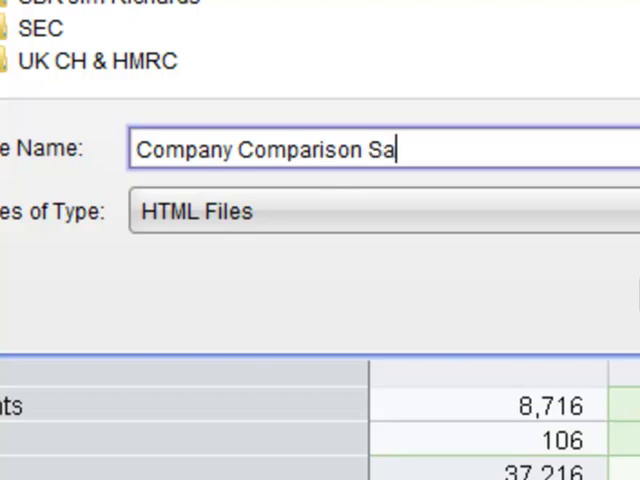
text(mple 1)
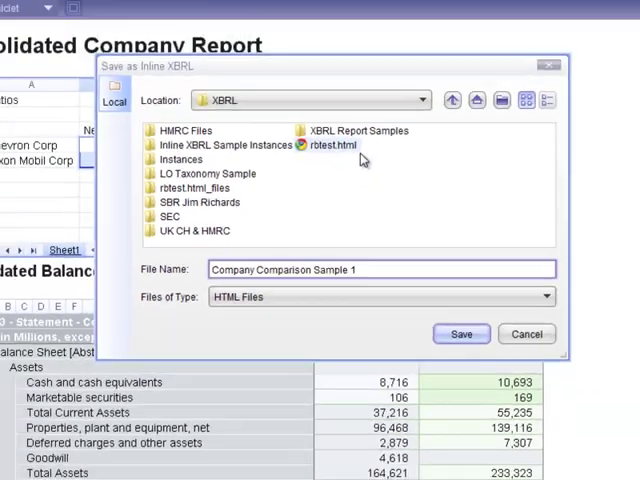
key(Return)
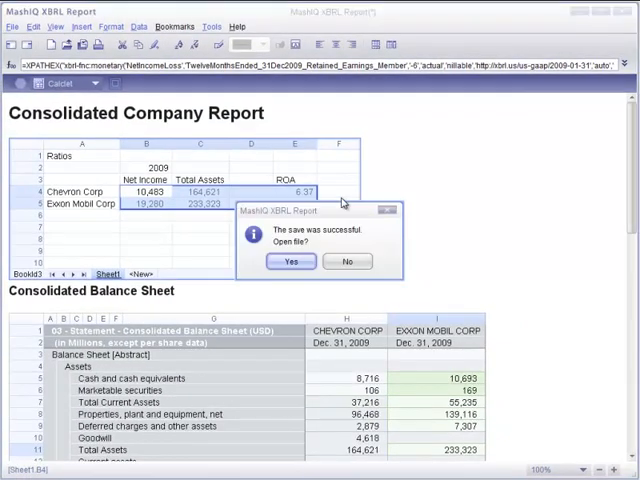
click(291, 261)
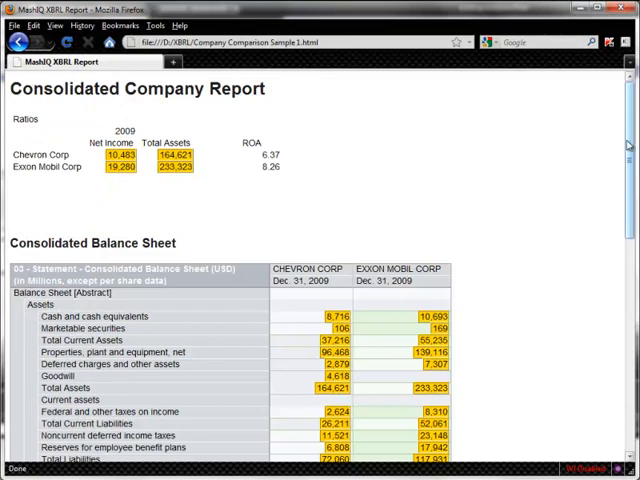
drag(629, 100, 615, 358)
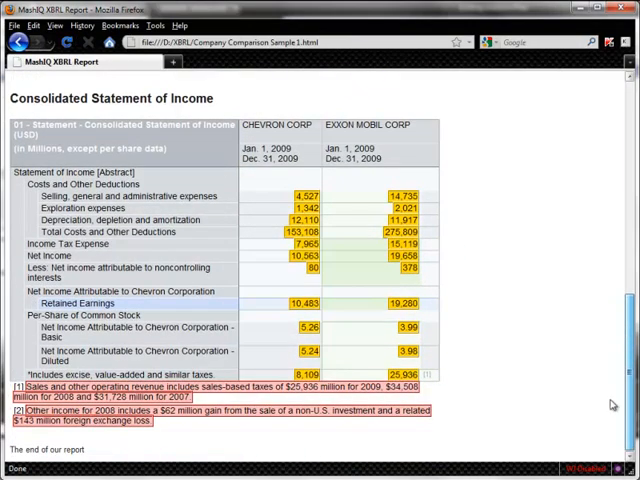
drag(628, 370, 633, 90)
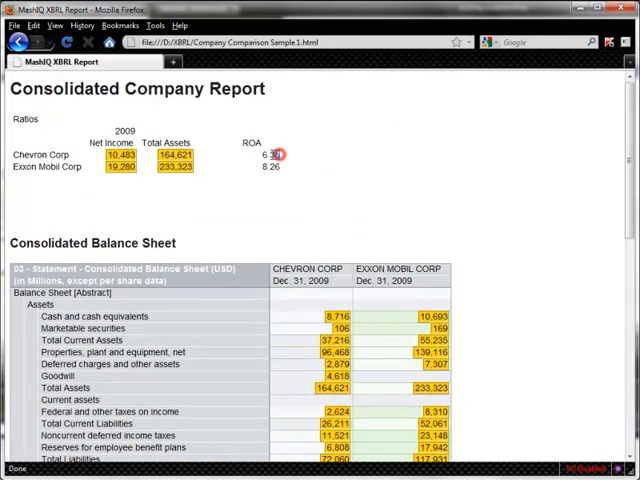
- Inspect the tagged figures 6.37 and 164,621 in the saved report in Firefox
drag(277, 154, 262, 158)
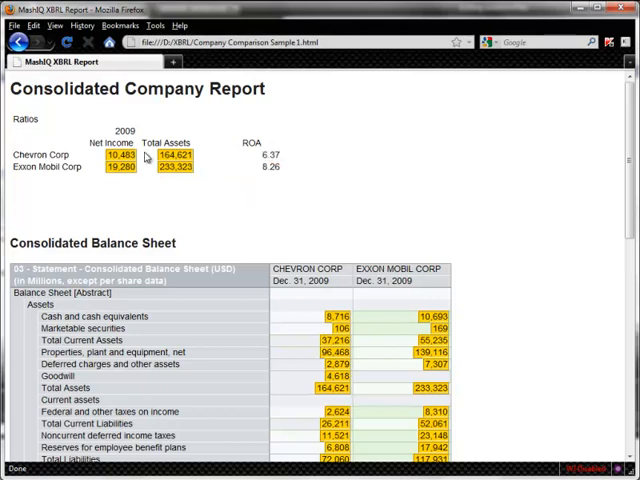
drag(158, 155, 188, 157)
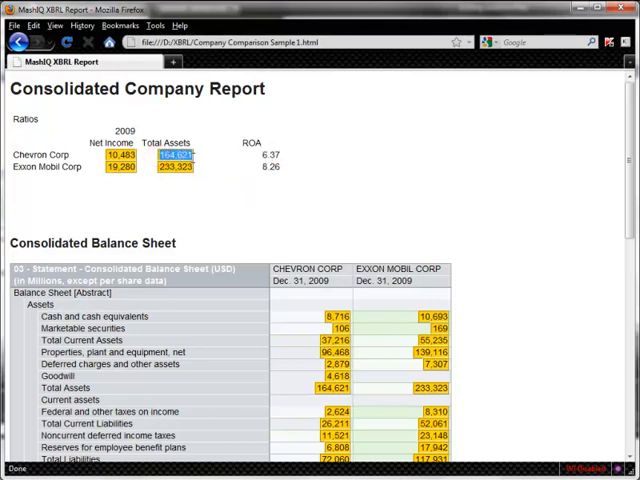
click(197, 175)
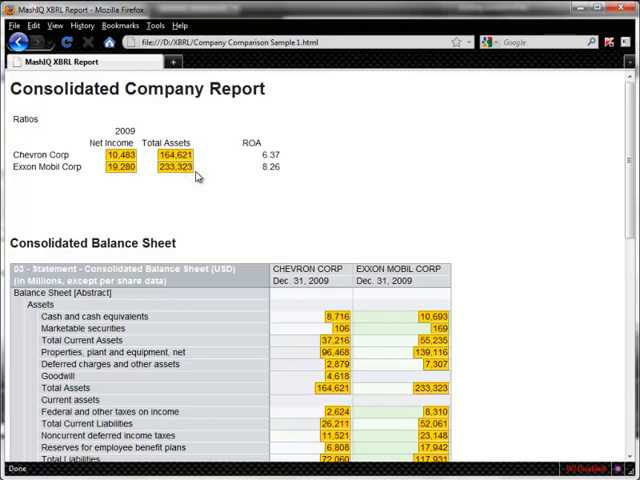
click(183, 42)
text(www.mashiq.com)
key(Return)
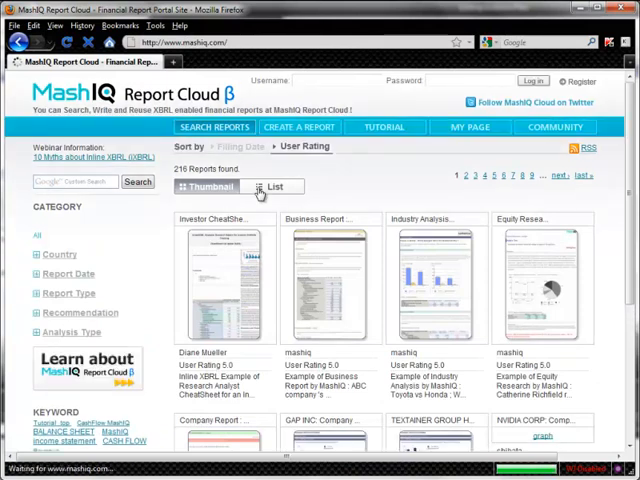
- Open the Equity Research : Apple Inc. report thumbnail from the shared reports list
click(525, 263)
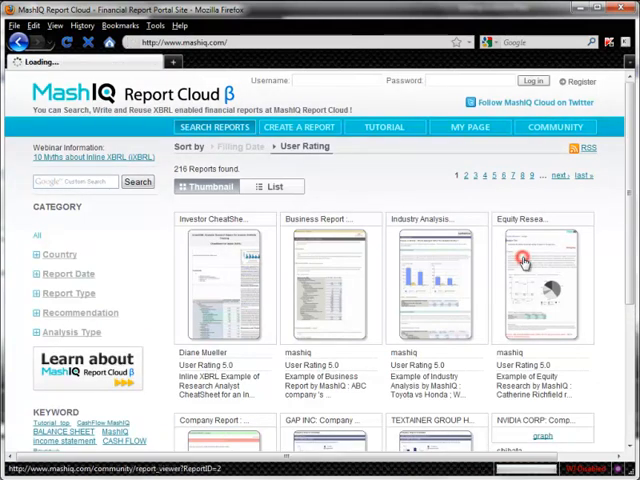